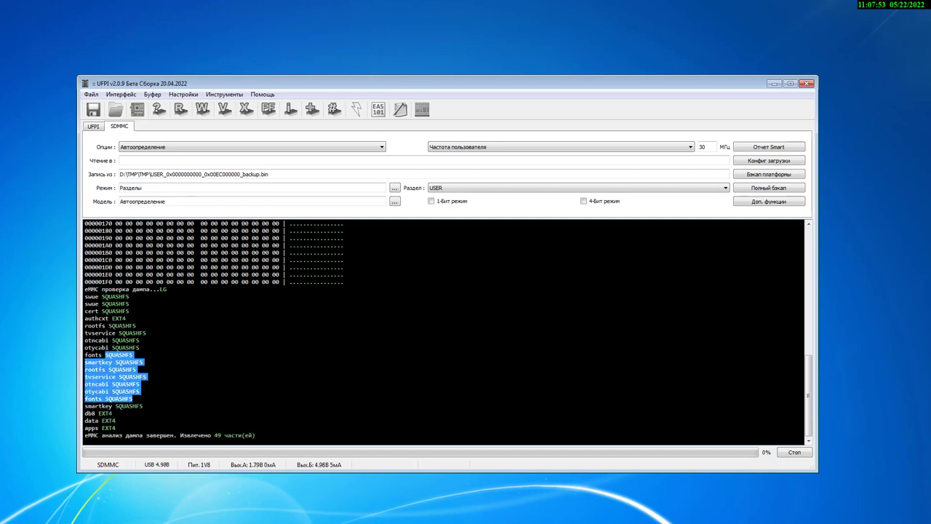
# Open the file manager's mounting dialog and set the source to the SD/eMMC medium in partition (Раздел) mode.
pyautogui.moveTo(101, 303)
pyautogui.mouseDown()
pyautogui.moveTo(85, 312)
pyautogui.moveTo(115, 304)
pyautogui.mouseUp()
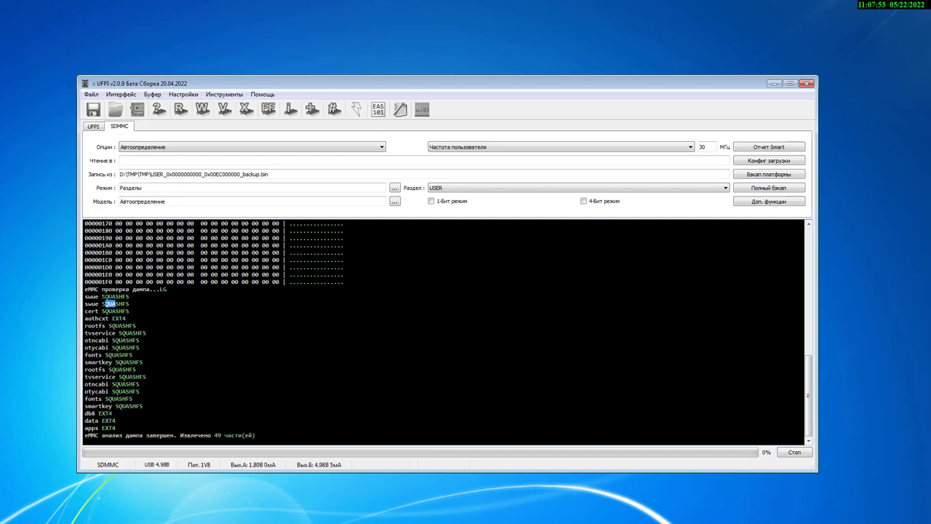
pyautogui.click(422, 110)
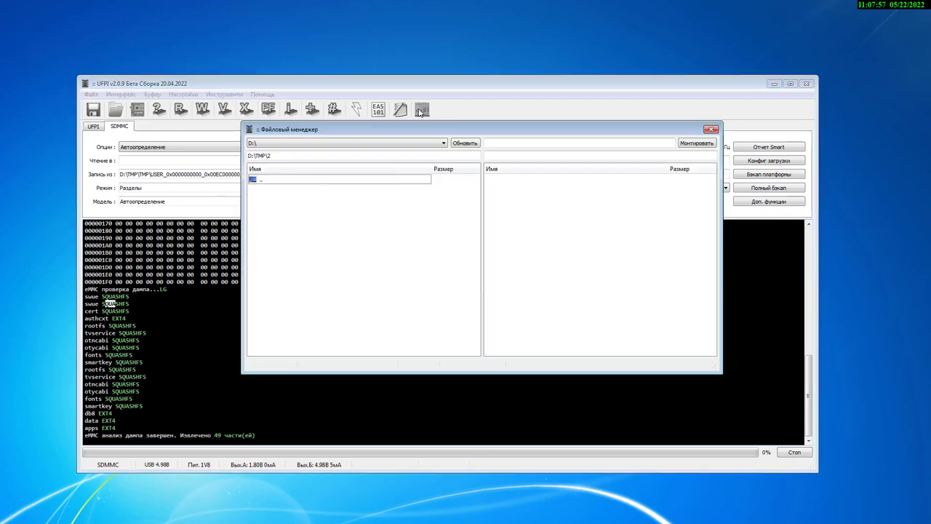
pyautogui.click(704, 143)
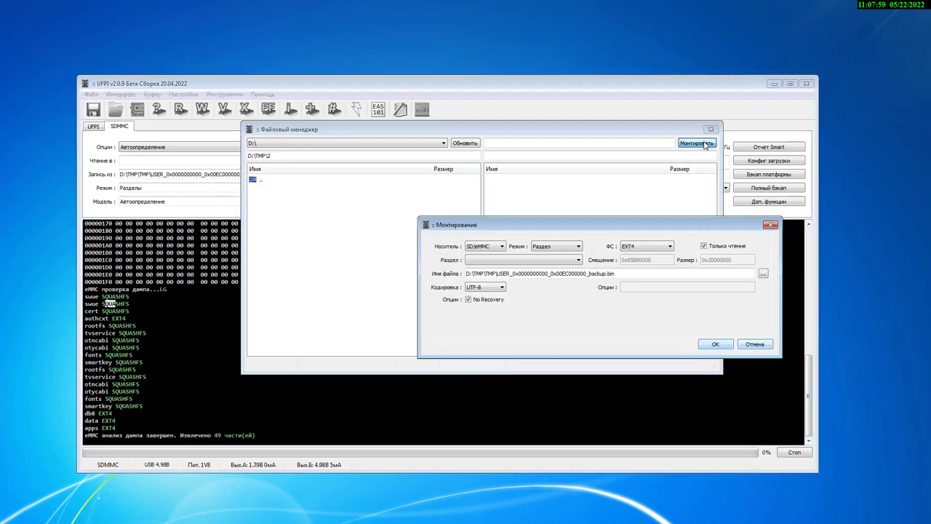
pyautogui.click(492, 246)
pyautogui.click(483, 253)
pyautogui.click(554, 249)
pyautogui.click(558, 271)
pyautogui.click(630, 248)
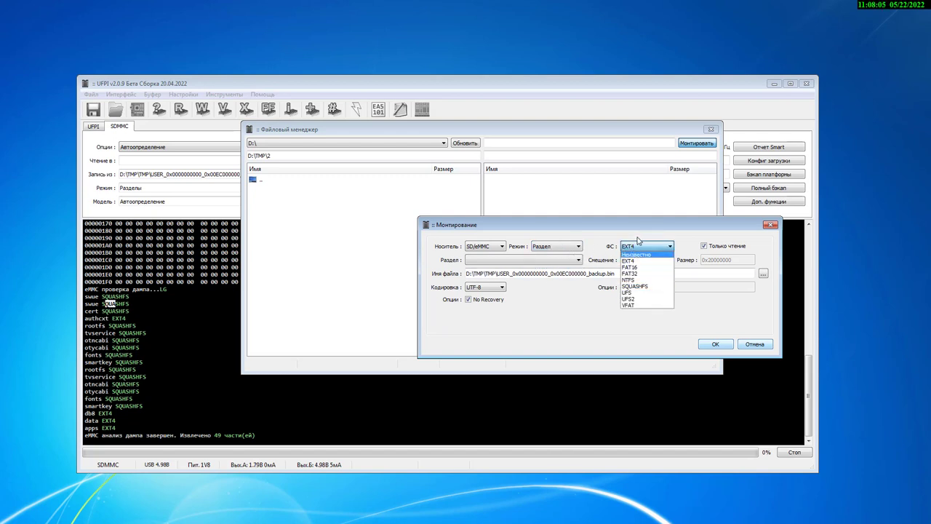
pyautogui.click(637, 240)
# Mount the chip's cert (SQUASHFS) partition as read-only.
pyautogui.click(566, 264)
pyautogui.scroll(8, 513, 294)
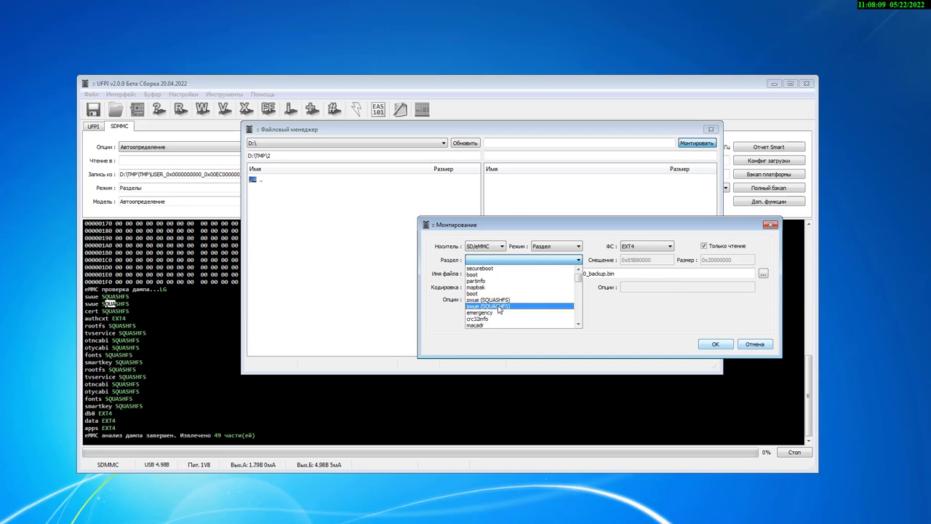
pyautogui.scroll(-3, 502, 309)
pyautogui.click(499, 313)
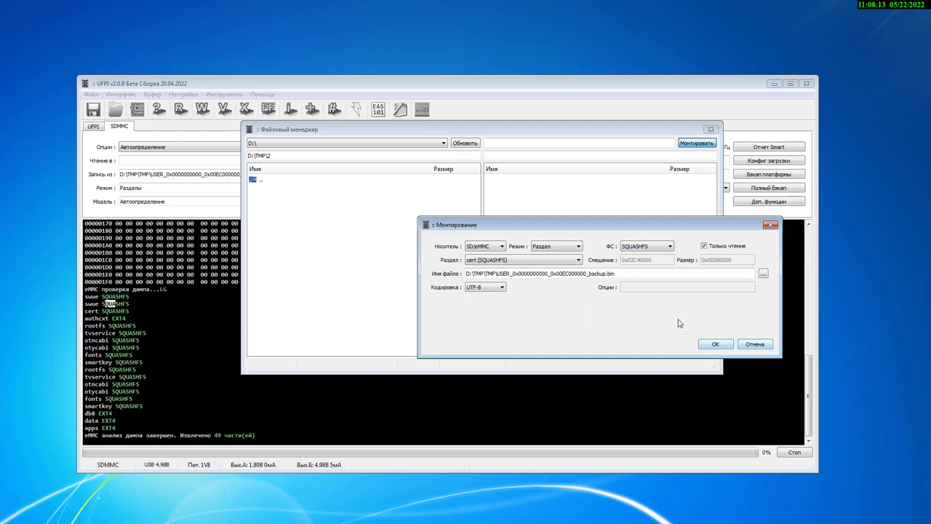
pyautogui.click(715, 344)
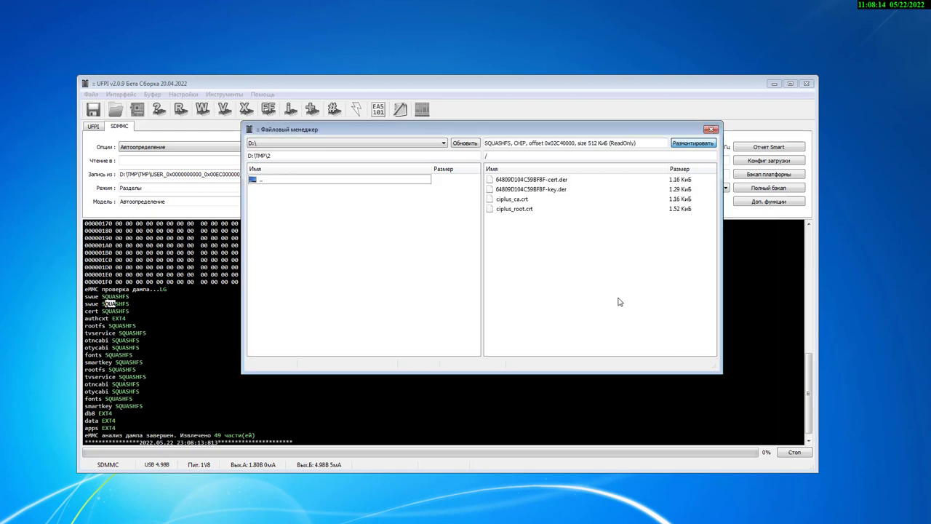
# Unmount the cert partition and mount the chip's data (EXT4) partition as read-only instead.
pyautogui.click(694, 143)
pyautogui.click(693, 144)
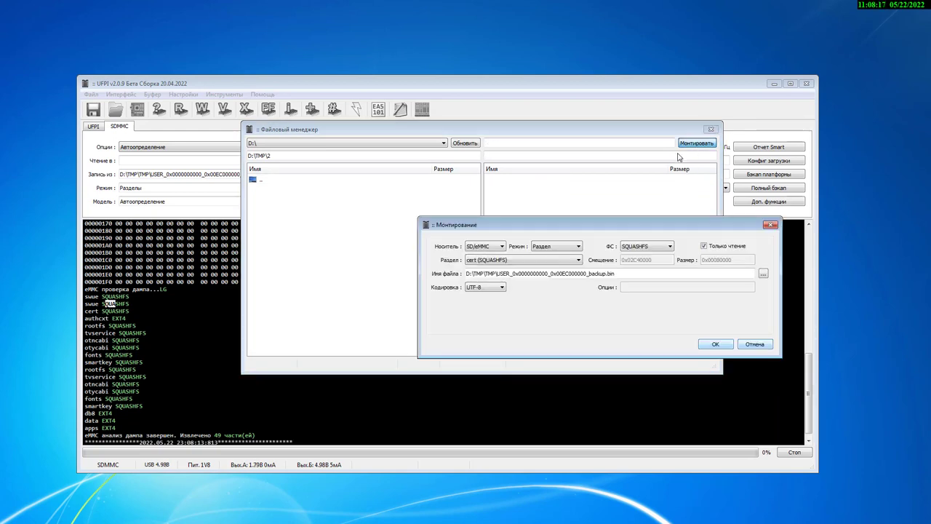
pyautogui.click(486, 261)
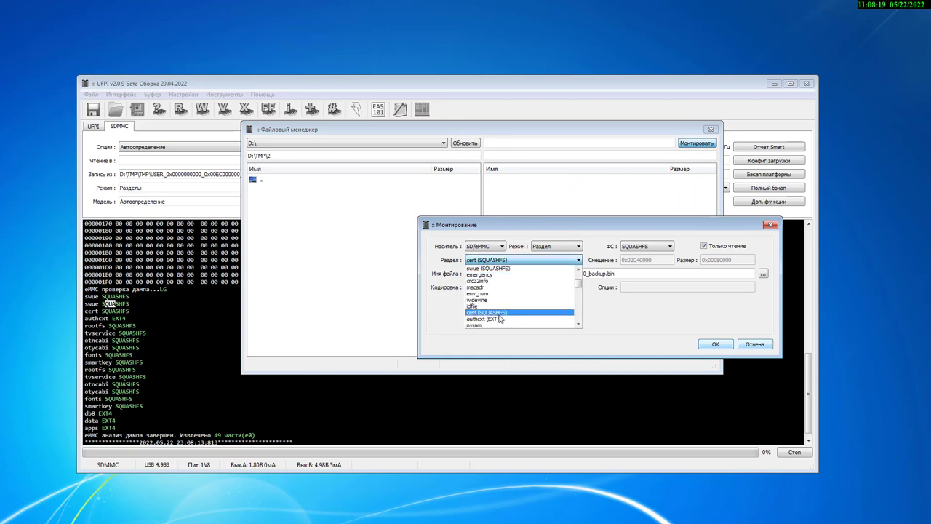
pyautogui.scroll(-3, 500, 319)
pyautogui.click(530, 312)
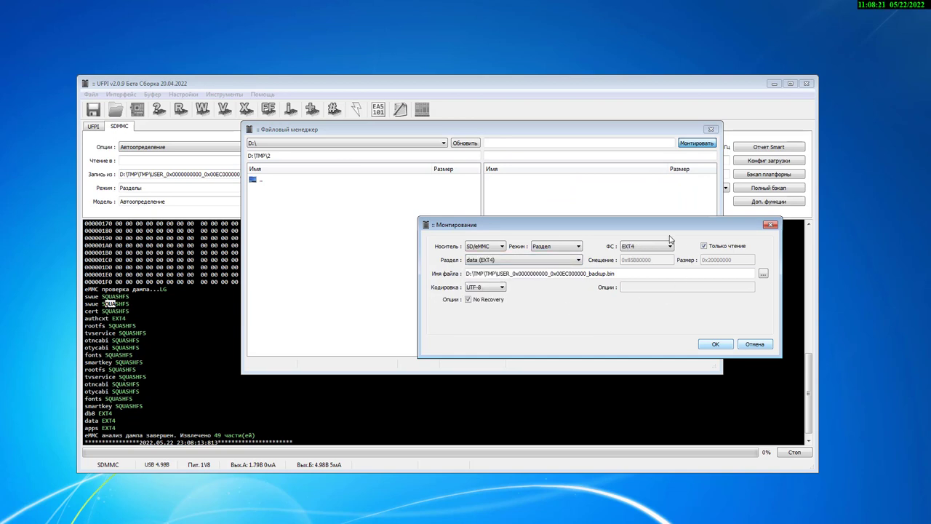
pyautogui.click(669, 247)
pyautogui.click(670, 252)
pyautogui.click(715, 345)
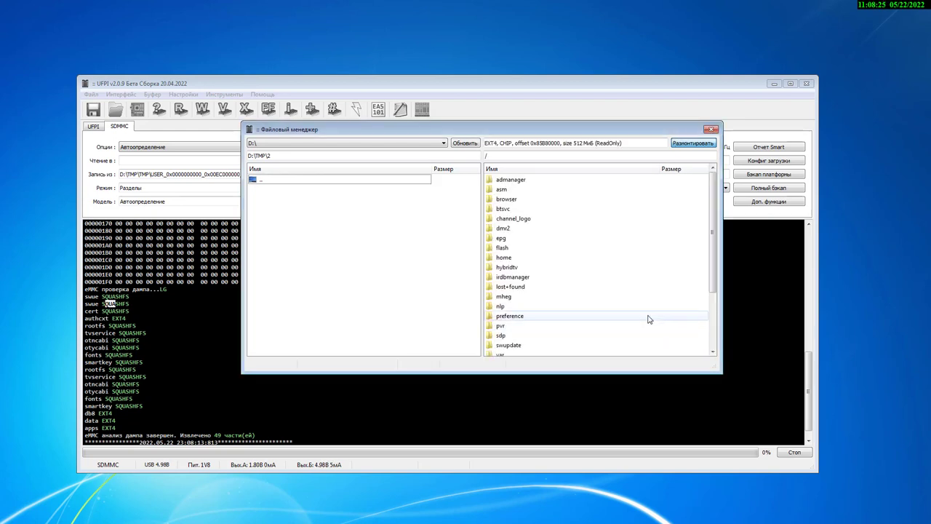
# Unmount the data partition and close the file manager.
pyautogui.click(694, 144)
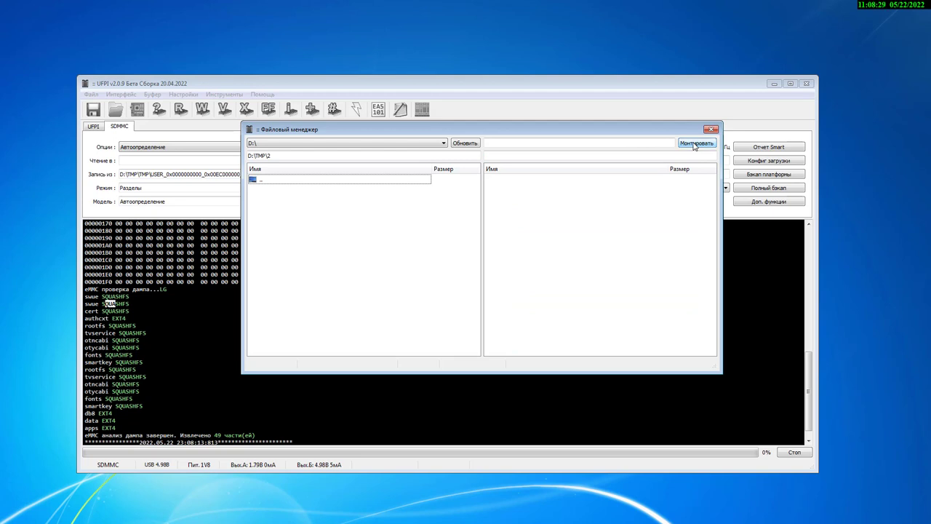
pyautogui.click(712, 130)
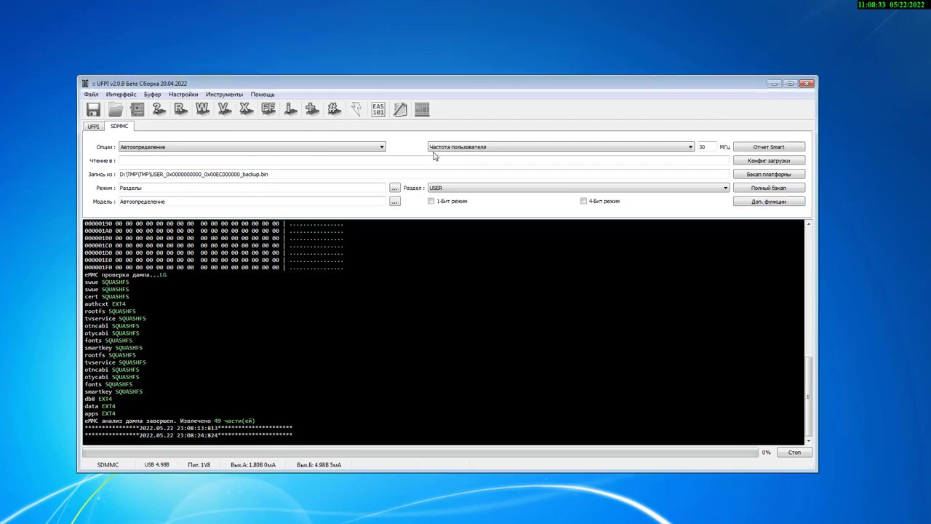
pyautogui.doubleClick(312, 174)
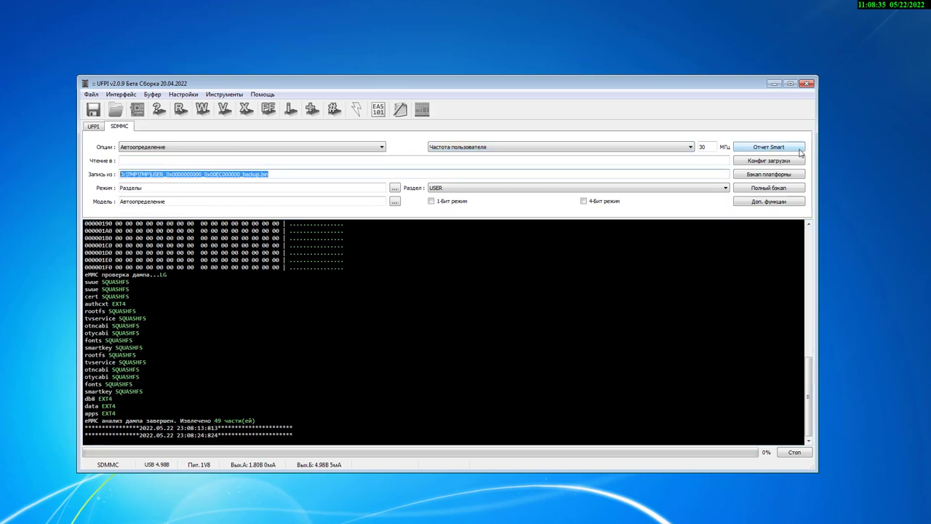
pyautogui.click(783, 203)
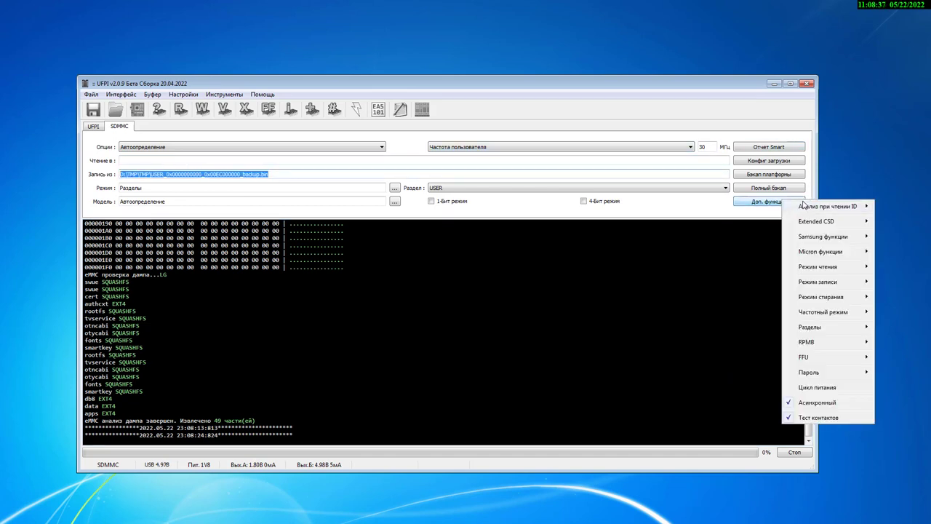
pyautogui.click(735, 216)
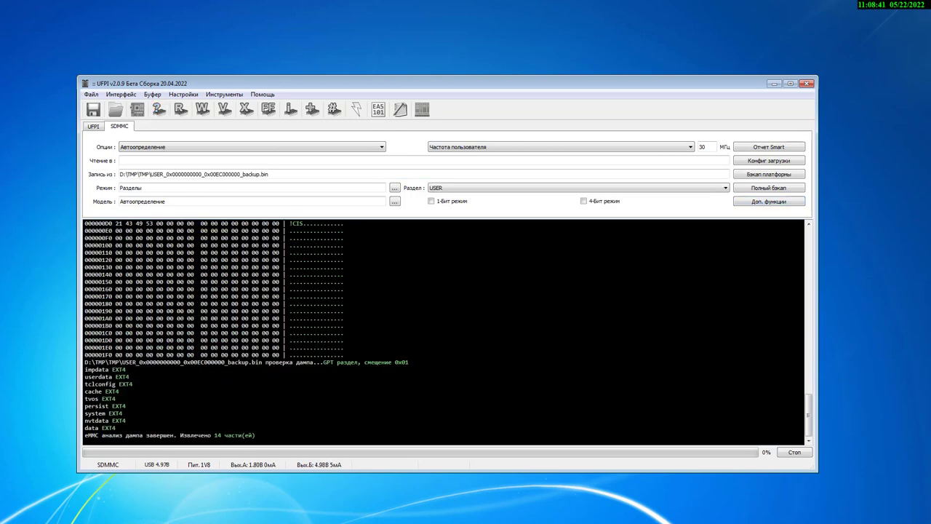
pyautogui.moveTo(116, 428); pyautogui.dragTo(88, 369)
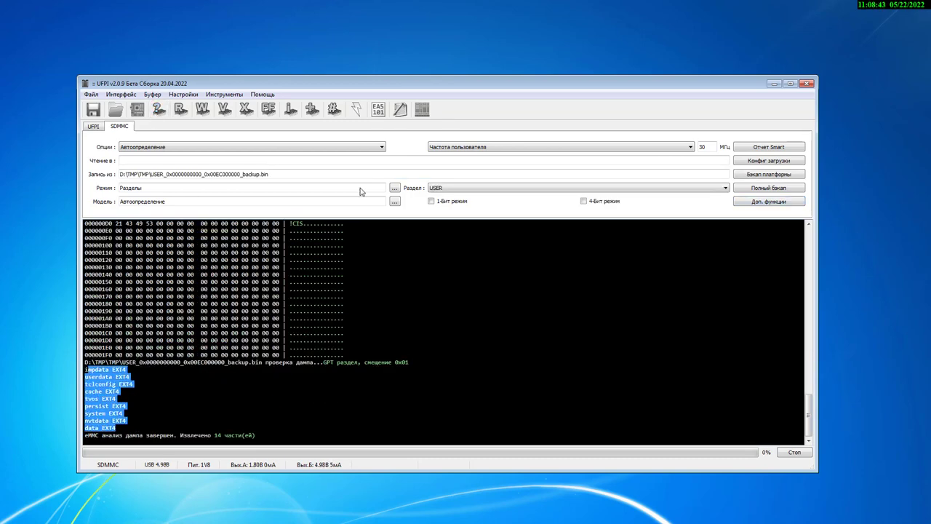
# Mount the impdata (EXT4) partition read-only from the backup dump in the file manager, using Файл as the medium.
pyautogui.click(424, 109)
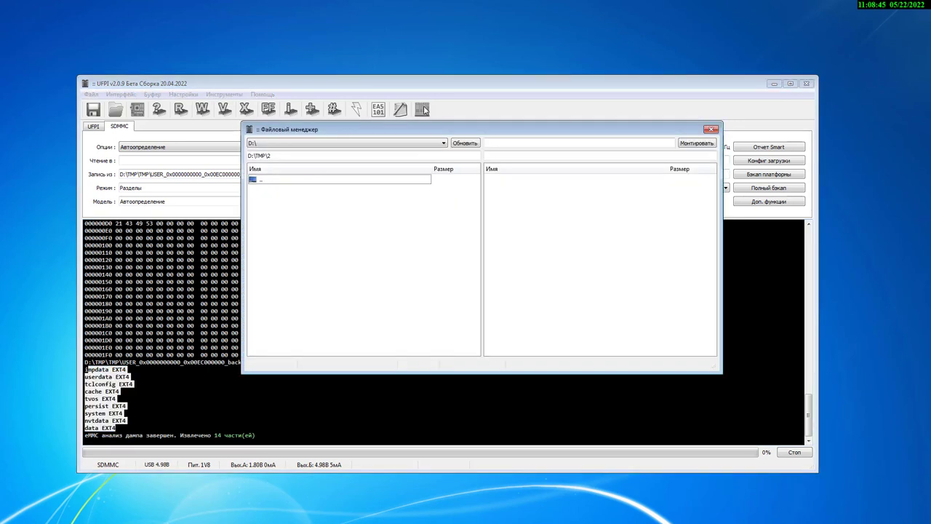
pyautogui.click(695, 144)
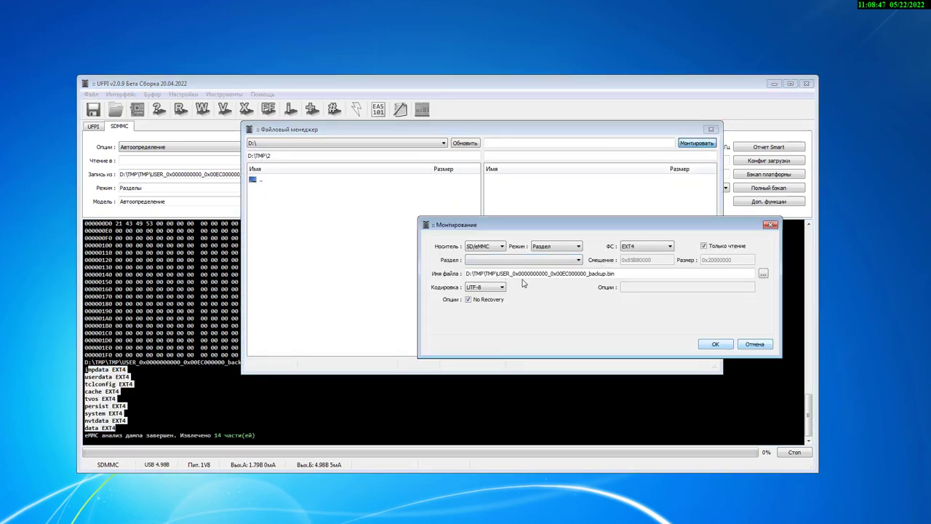
pyautogui.click(486, 247)
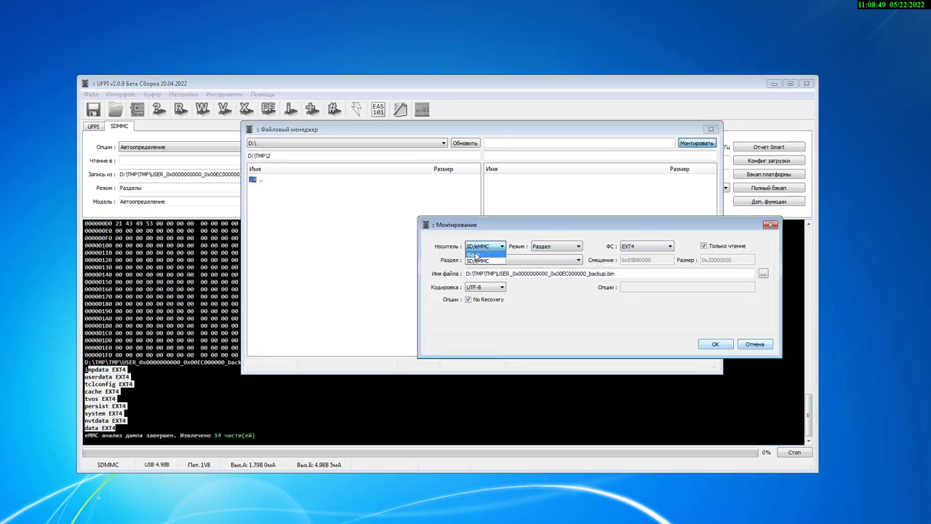
pyautogui.click(477, 253)
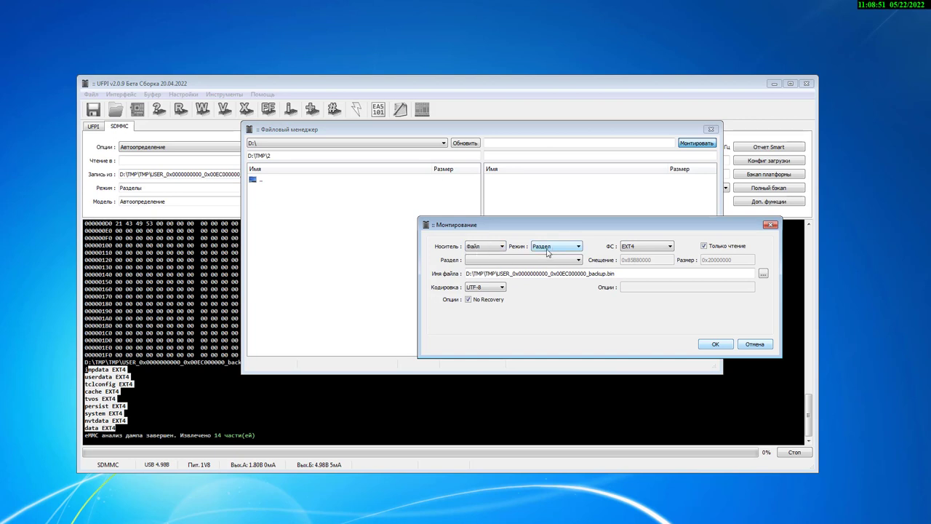
pyautogui.click(540, 262)
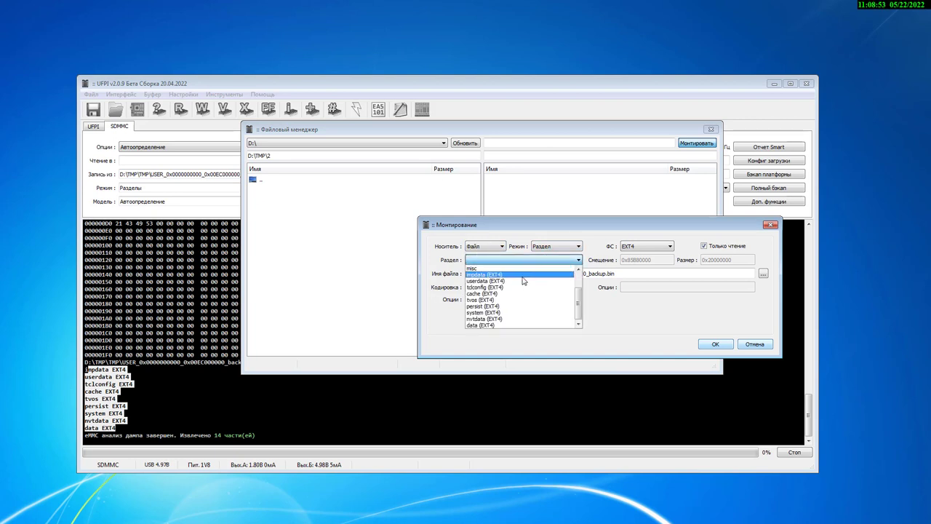
pyautogui.click(523, 276)
pyautogui.click(720, 344)
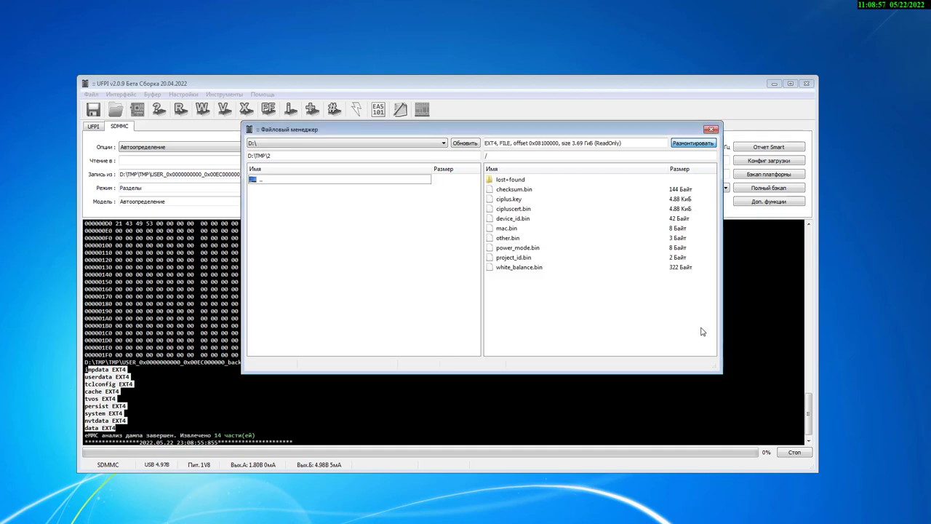
# Unmount impdata and mount it again with the read-only option (Только чтение) turned off.
pyautogui.click(688, 144)
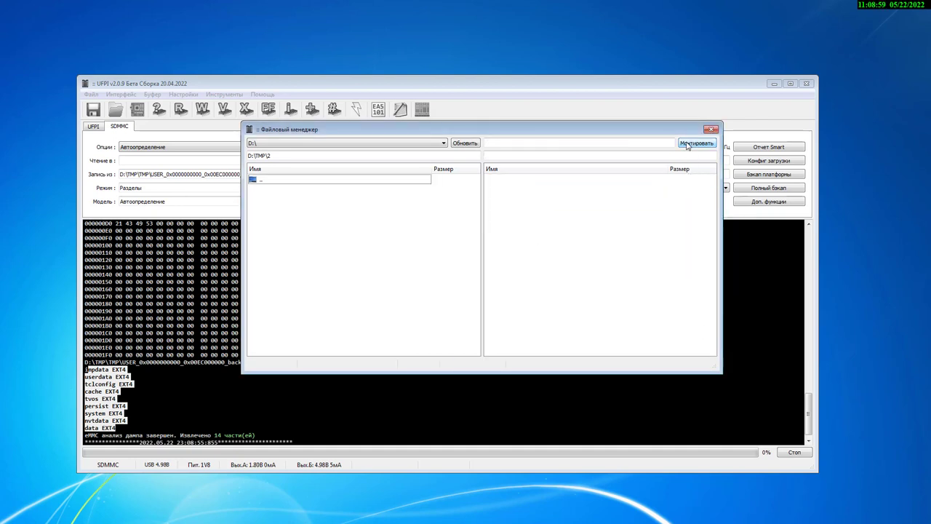
pyautogui.click(687, 144)
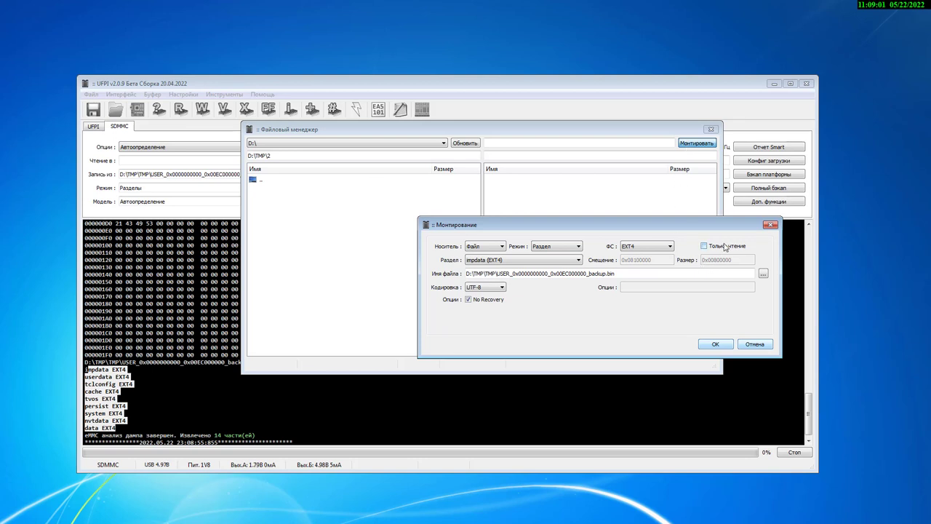
pyautogui.click(717, 344)
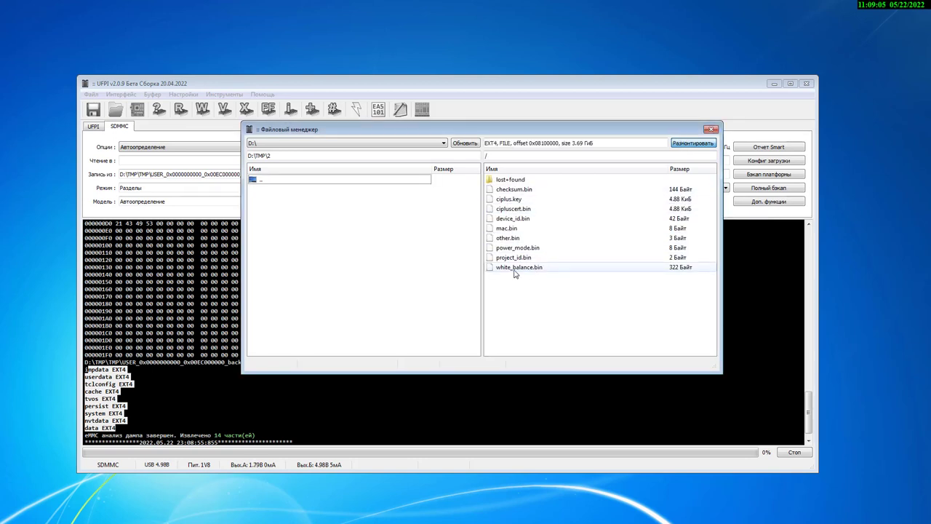
# Copy ciplus.key from the mounted partition to D:\TMP\2 and delete the original from the partition.
pyautogui.rightClick(499, 200)
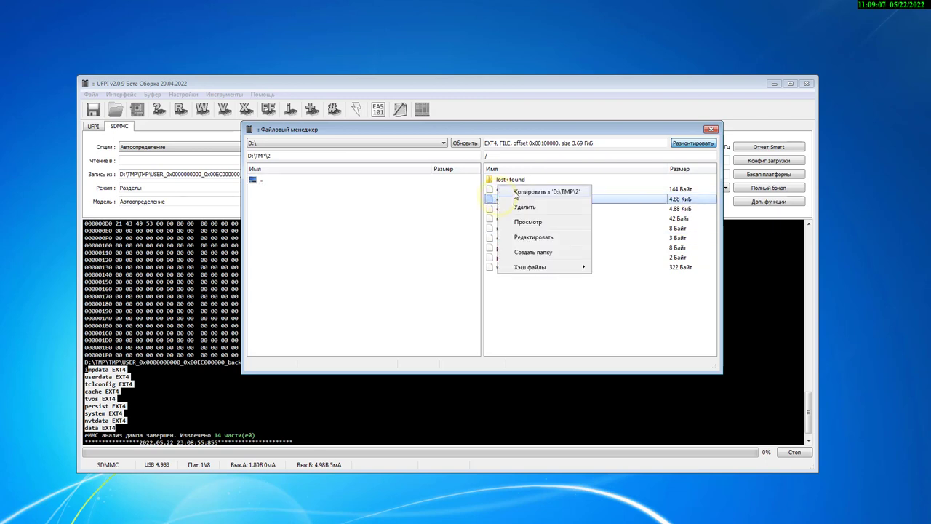
pyautogui.click(516, 193)
pyautogui.rightClick(511, 200)
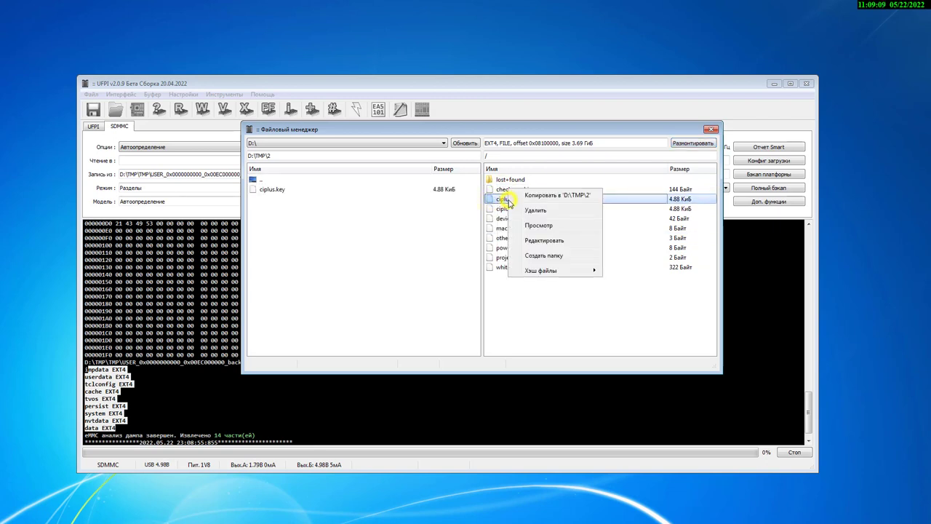
pyautogui.click(534, 210)
# Copy ciplus.key from D:\TMP\2 back to the root of the mounted partition and delete the local copy.
pyautogui.rightClick(271, 189)
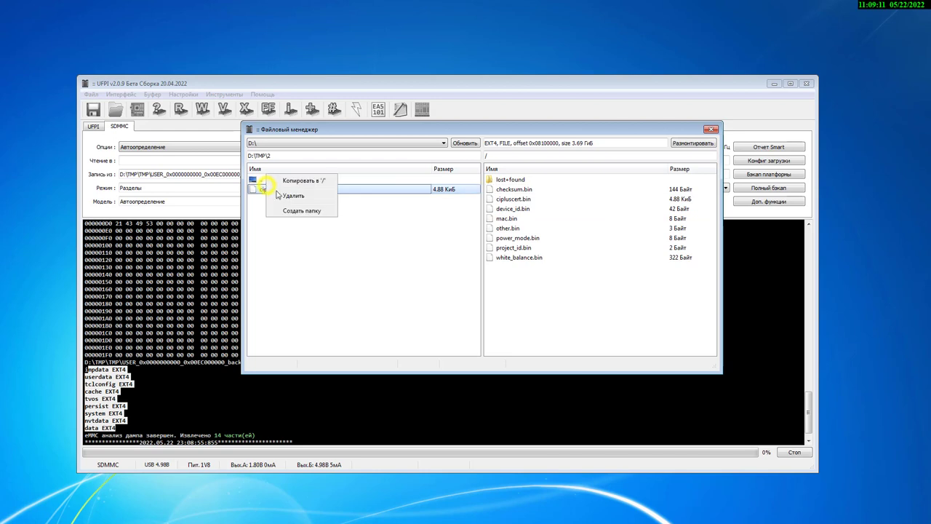
pyautogui.click(303, 181)
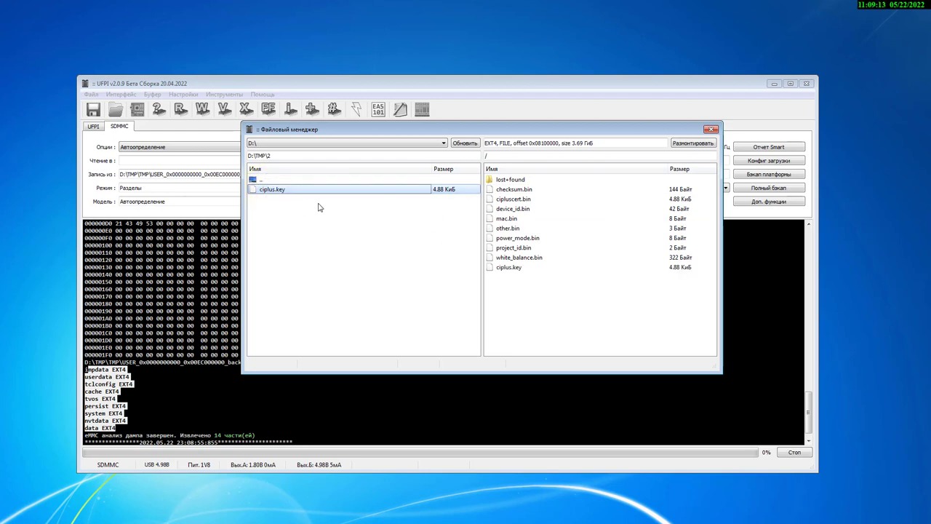
pyautogui.click(294, 190)
pyautogui.rightClick(294, 189)
pyautogui.click(312, 200)
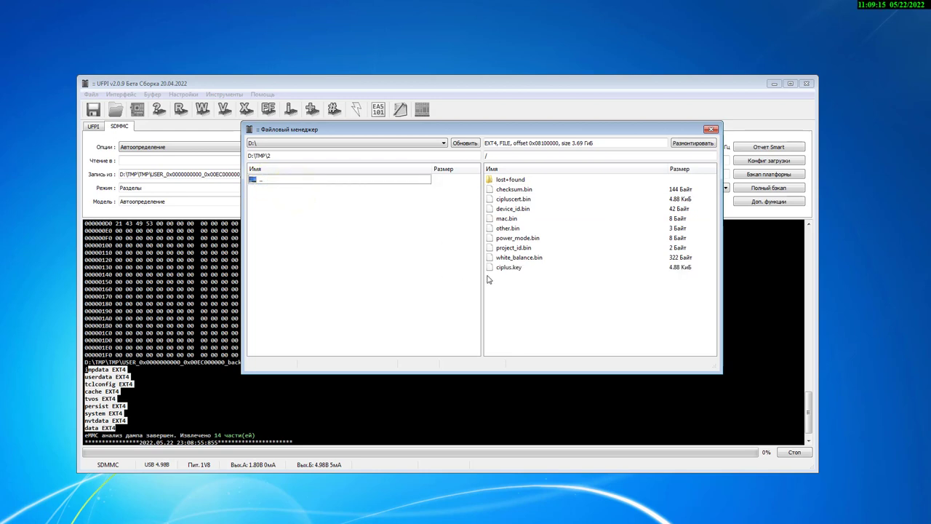
# View the contents of ciplus.key on the mounted partition in the hex editor, and close the editor.
pyautogui.click(511, 269)
pyautogui.rightClick(511, 269)
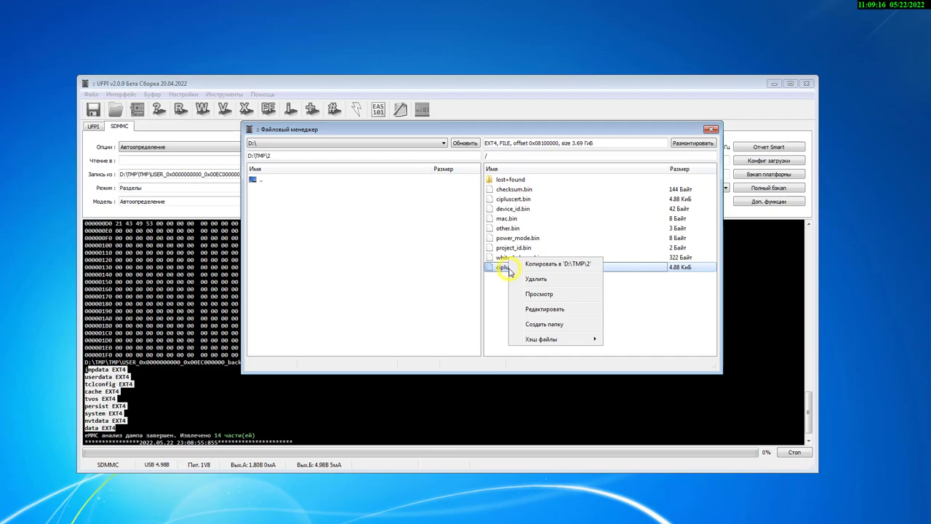
pyautogui.click(559, 298)
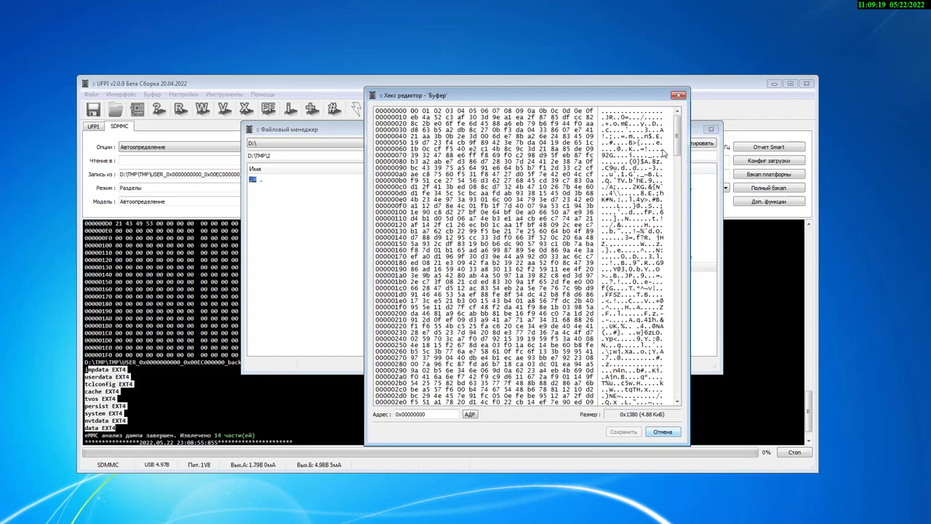
pyautogui.moveTo(676, 135); pyautogui.dragTo(662, 377)
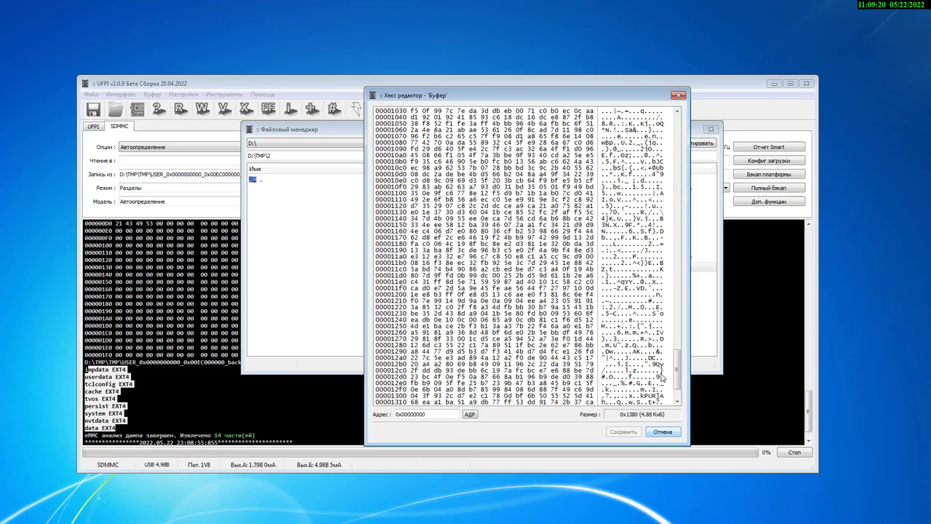
pyautogui.click(678, 97)
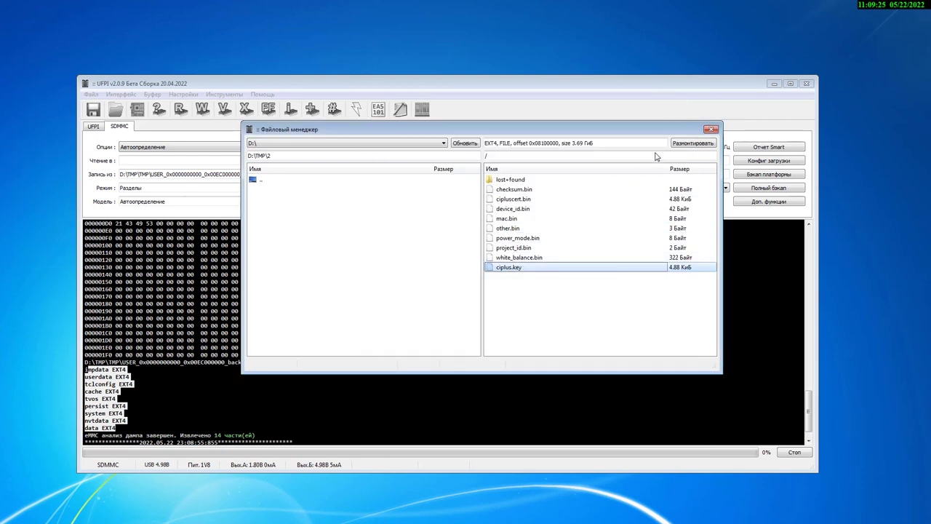
# Unmount the impdata partition of the dump and close the file manager.
pyautogui.click(694, 143)
pyautogui.click(711, 129)
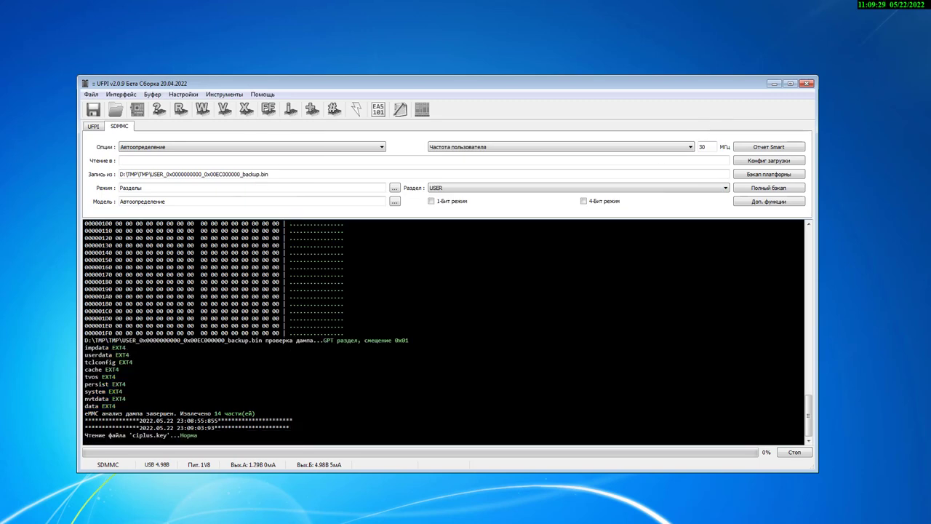
# Assign automatic file names to the partitions in the access mode settings and leave only impdata selected.
pyautogui.click(395, 187)
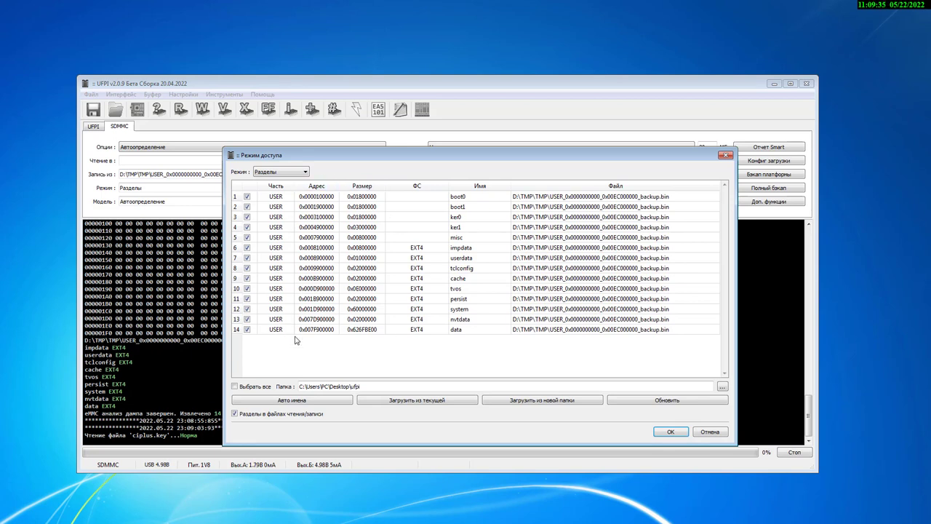
pyautogui.click(295, 401)
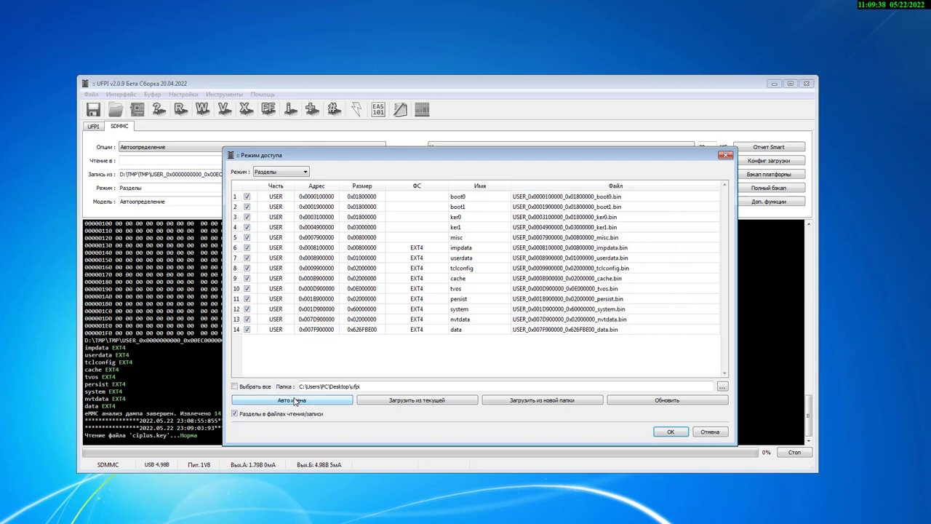
pyautogui.click(247, 330)
pyautogui.click(235, 386)
pyautogui.click(356, 249)
pyautogui.click(246, 247)
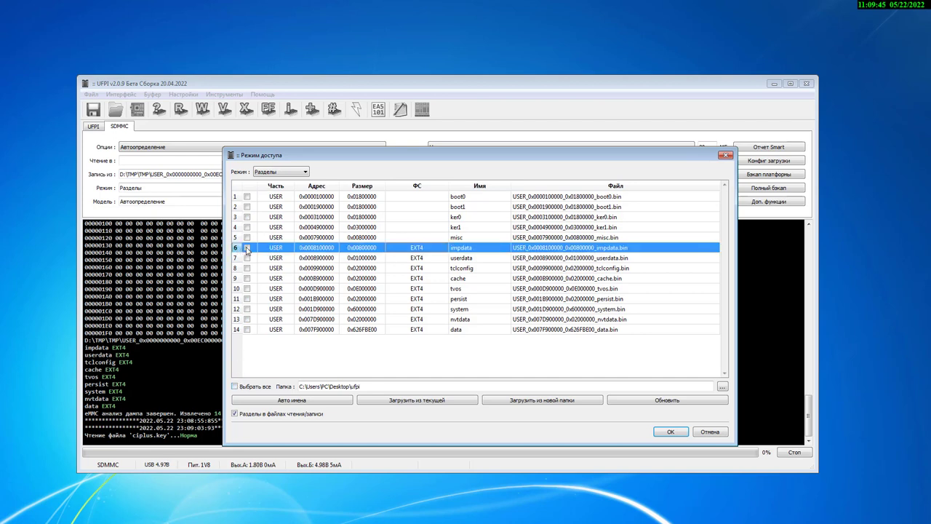
pyautogui.click(661, 433)
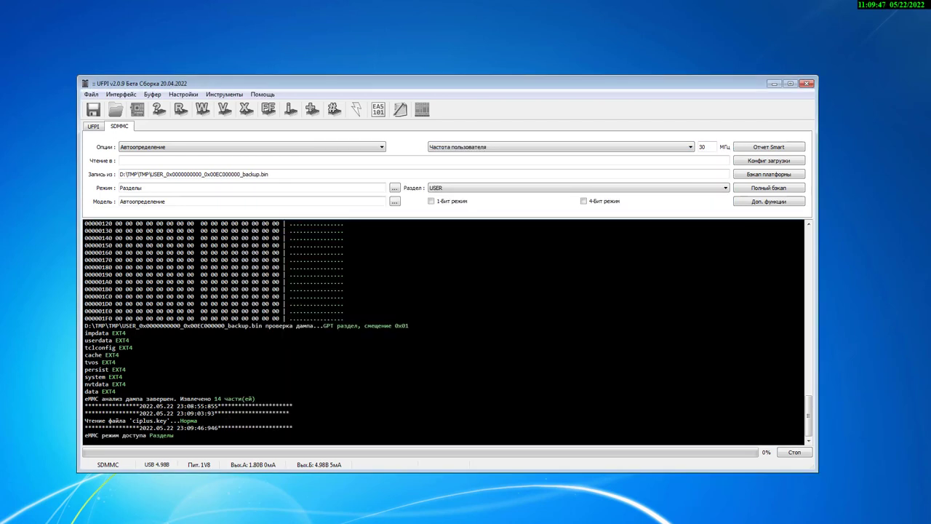
pyautogui.click(201, 174)
pyautogui.rightClick(200, 174)
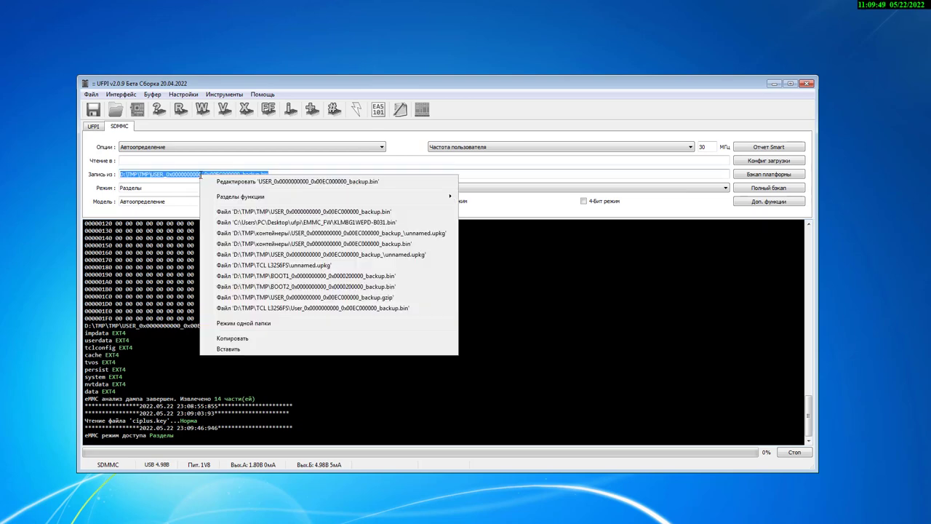
pyautogui.moveTo(369, 198)
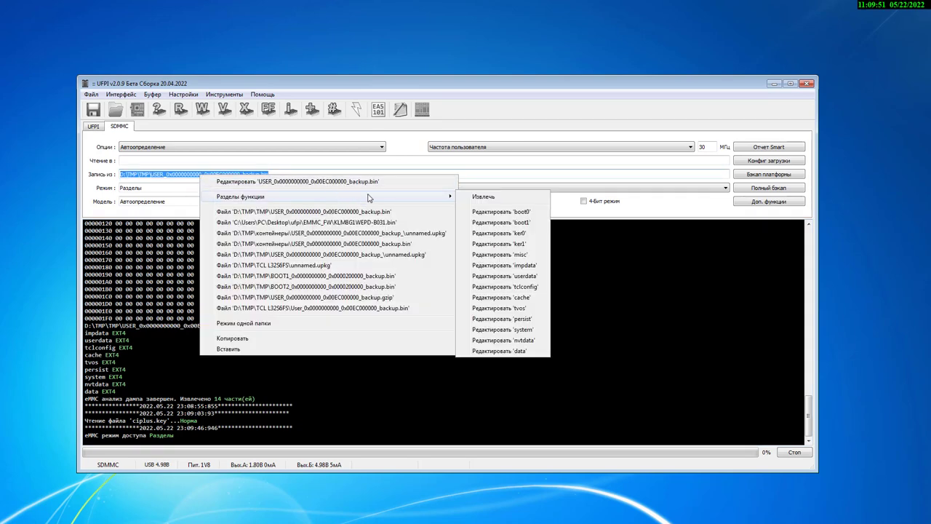
pyautogui.click(483, 196)
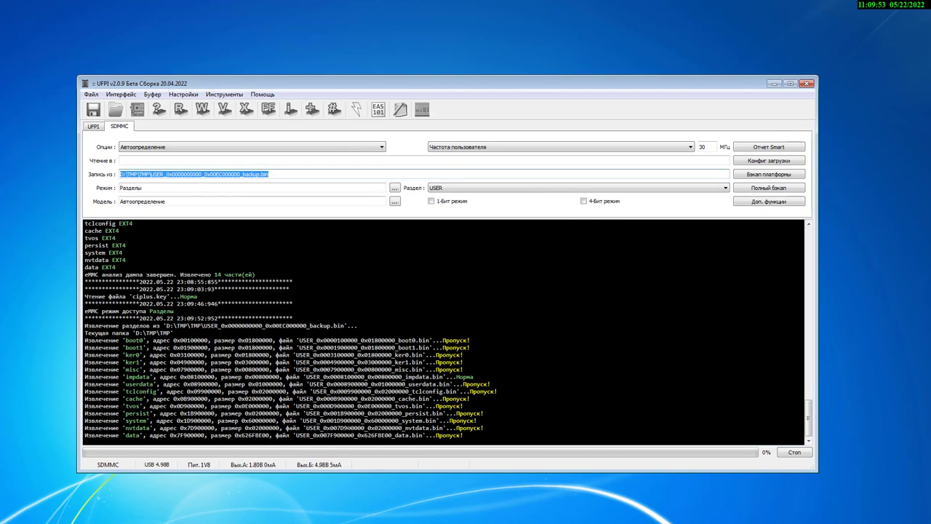
pyautogui.moveTo(466, 377); pyautogui.dragTo(84, 377)
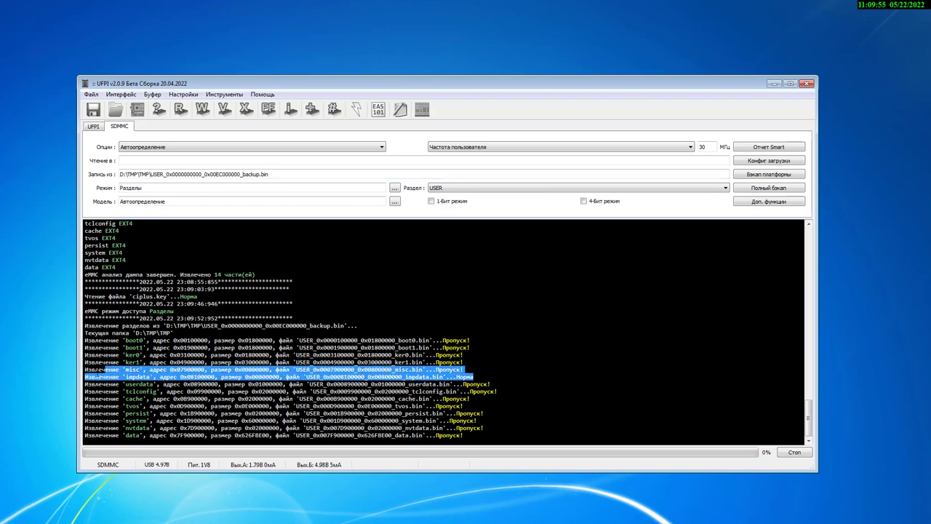
pyautogui.click(78, 378)
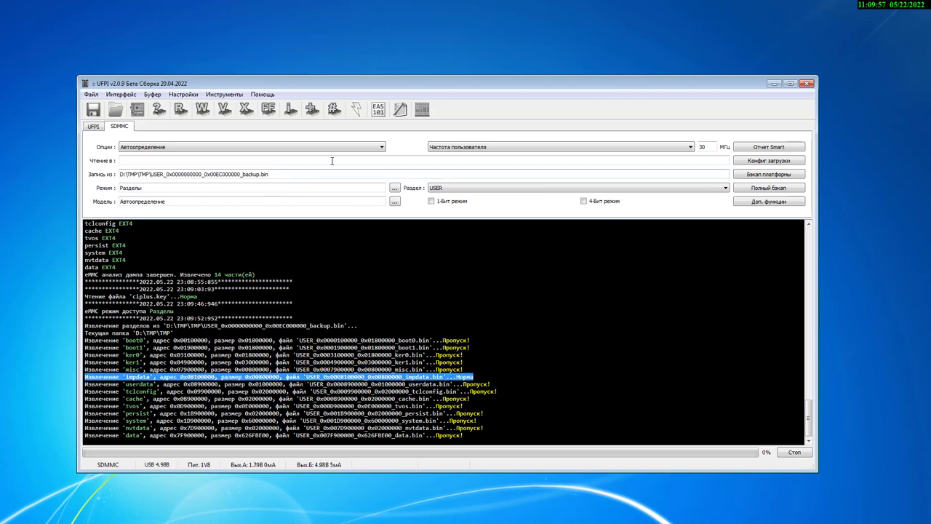
pyautogui.click(422, 109)
pyautogui.click(687, 143)
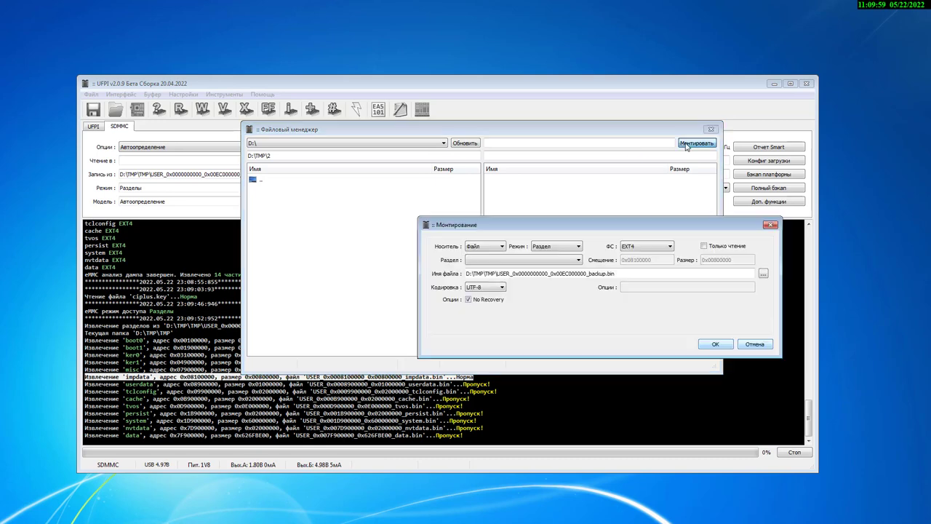
pyautogui.click(764, 275)
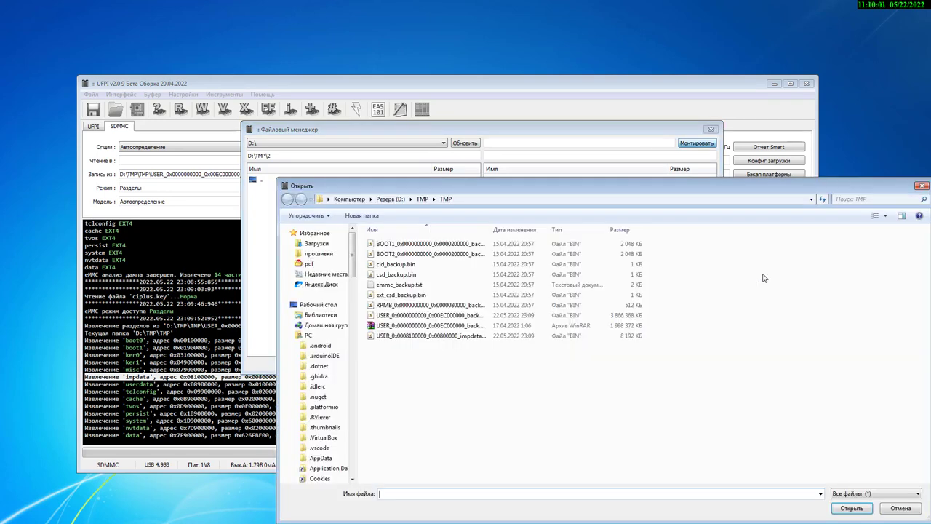
pyautogui.click(434, 337)
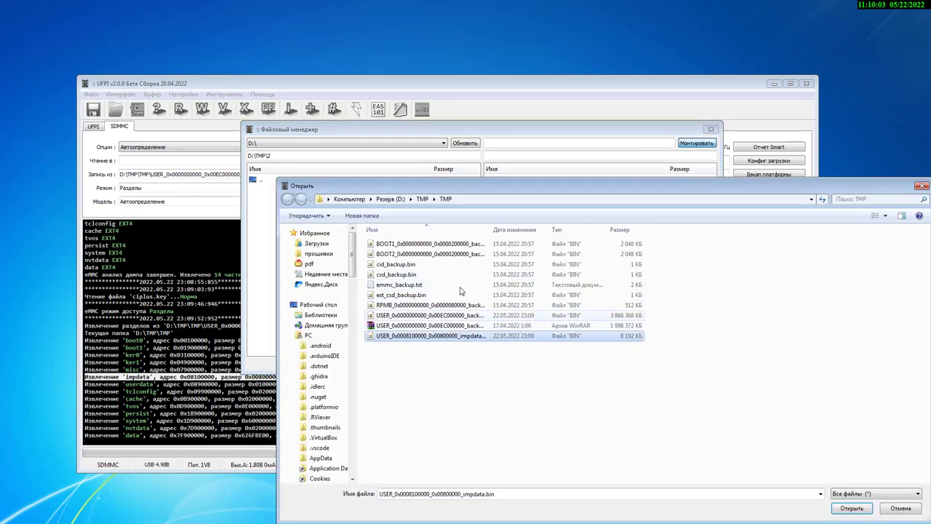
pyautogui.moveTo(491, 226); pyautogui.dragTo(590, 226)
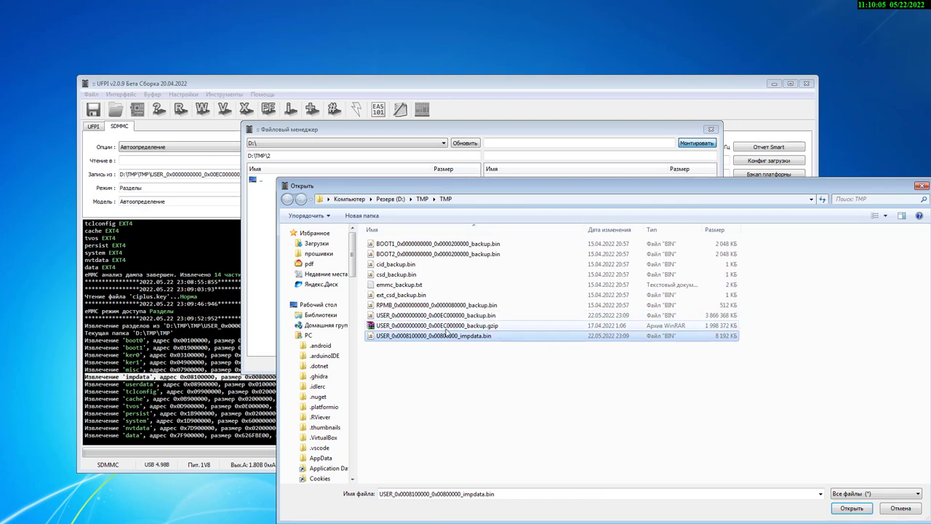
pyautogui.doubleClick(440, 338)
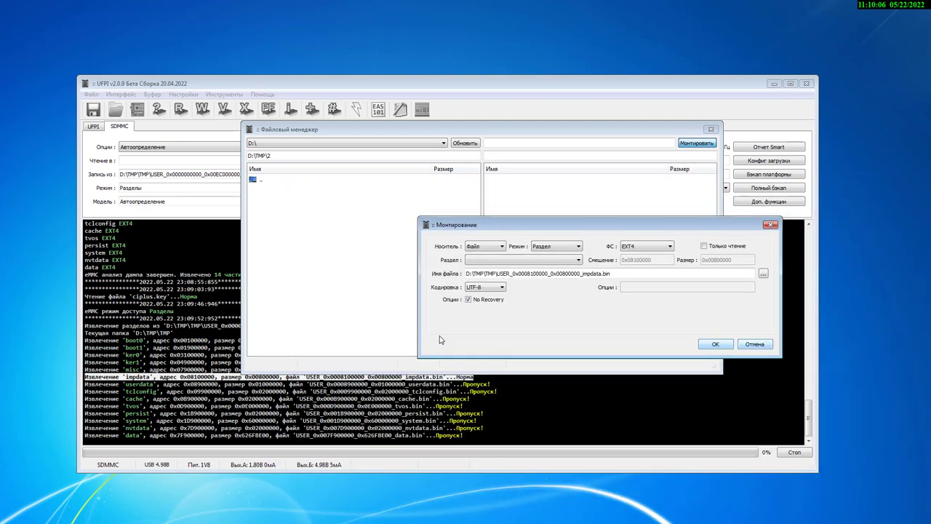
pyautogui.click(575, 248)
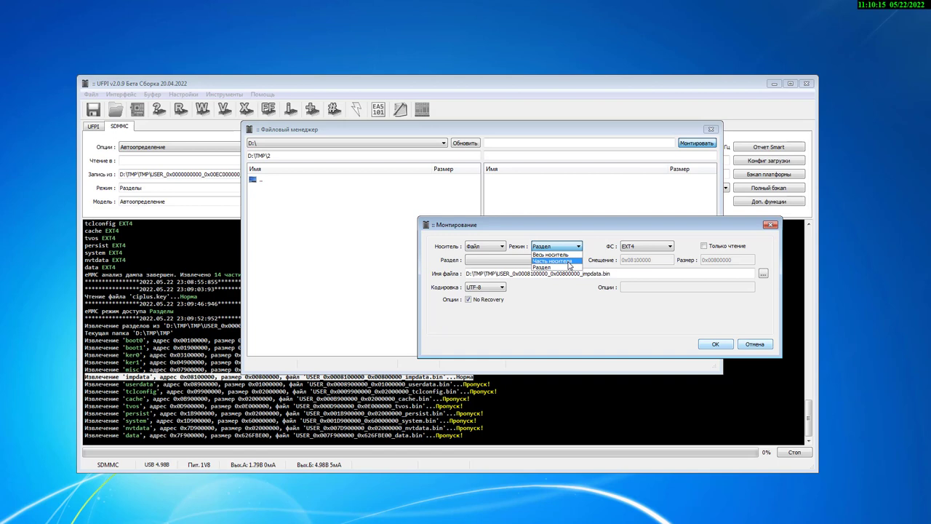
pyautogui.click(568, 261)
pyautogui.moveTo(658, 263); pyautogui.dragTo(615, 264)
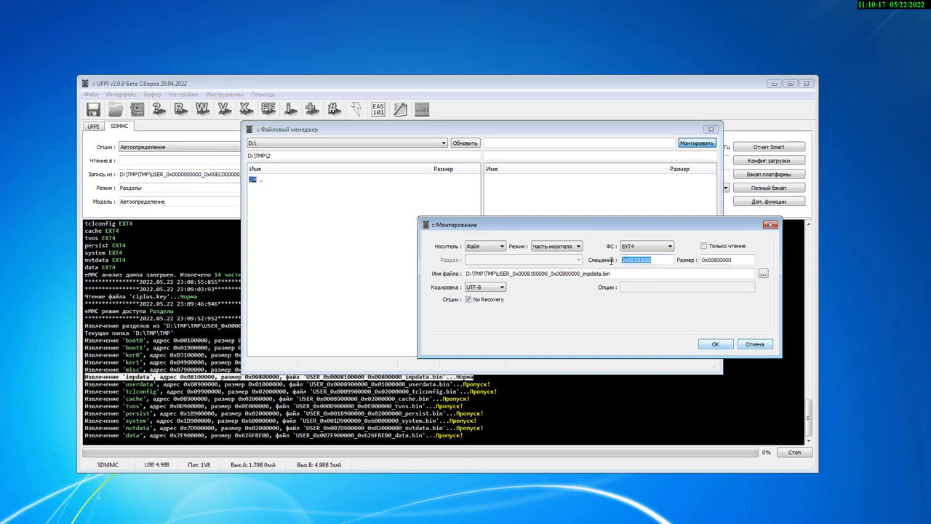
pyautogui.moveTo(733, 260); pyautogui.dragTo(679, 262)
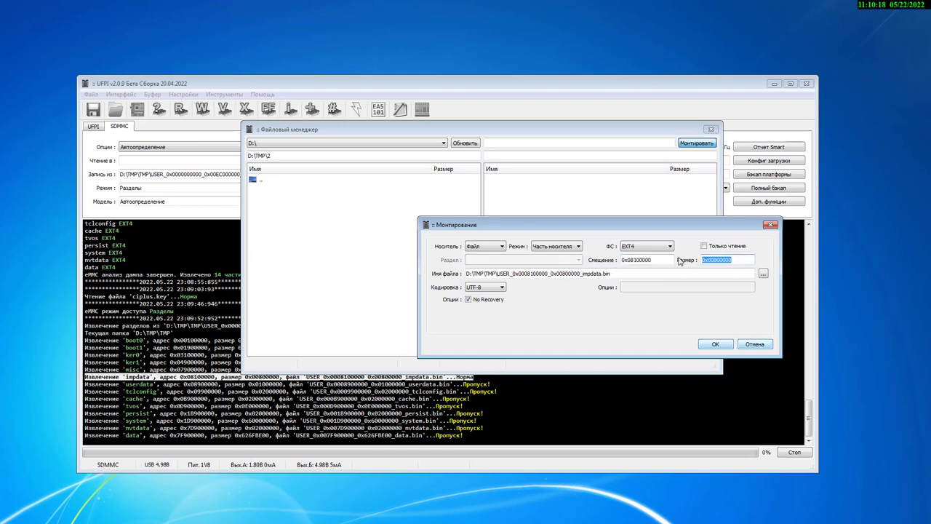
# Mount the extracted impdata file as a whole medium (Весь носитель) with the file system set to Неизвестно.
pyautogui.click(578, 246)
pyautogui.click(561, 260)
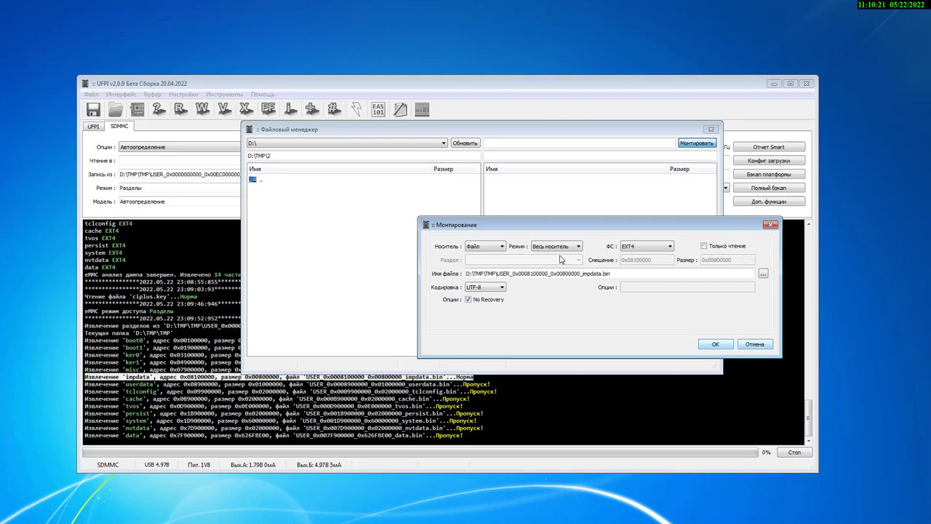
pyautogui.click(644, 246)
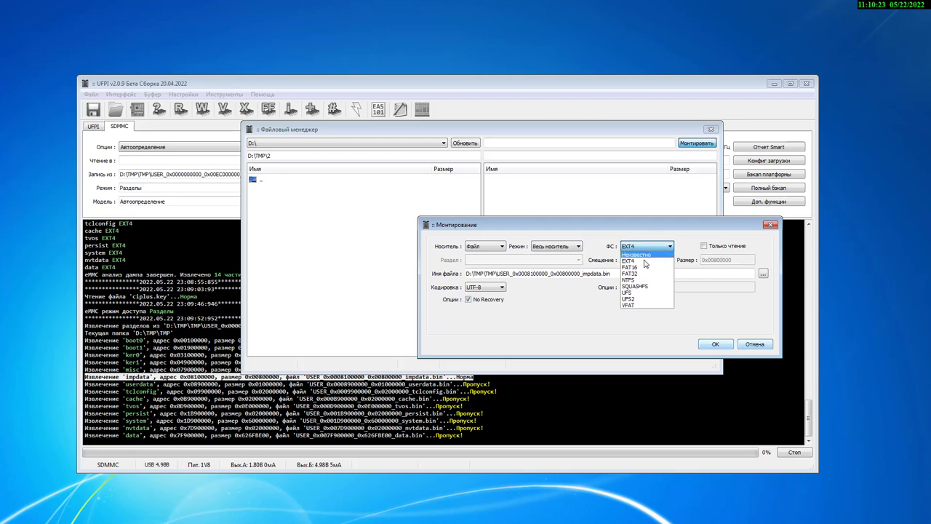
pyautogui.click(639, 255)
pyautogui.click(716, 344)
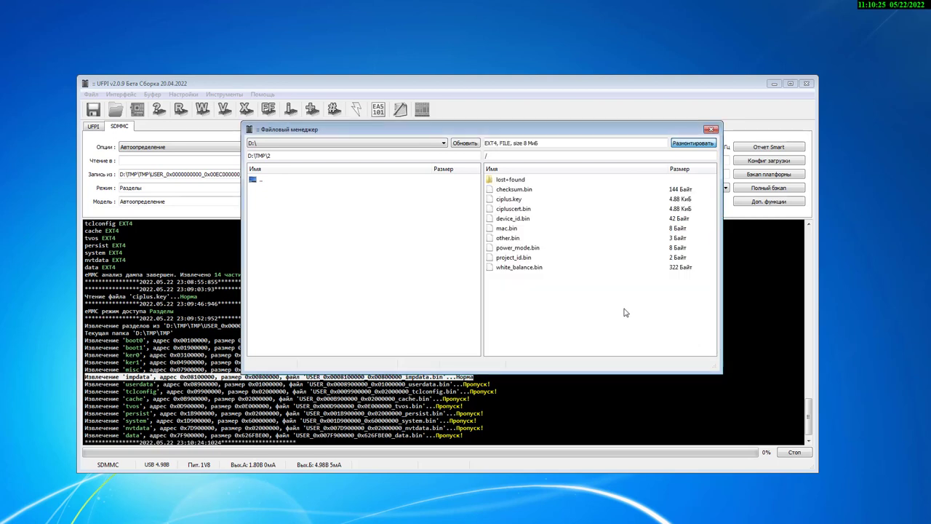
# Highlight the files in the mounted impdata image, unmount it and close the file manager.
pyautogui.moveTo(555, 296); pyautogui.dragTo(499, 198)
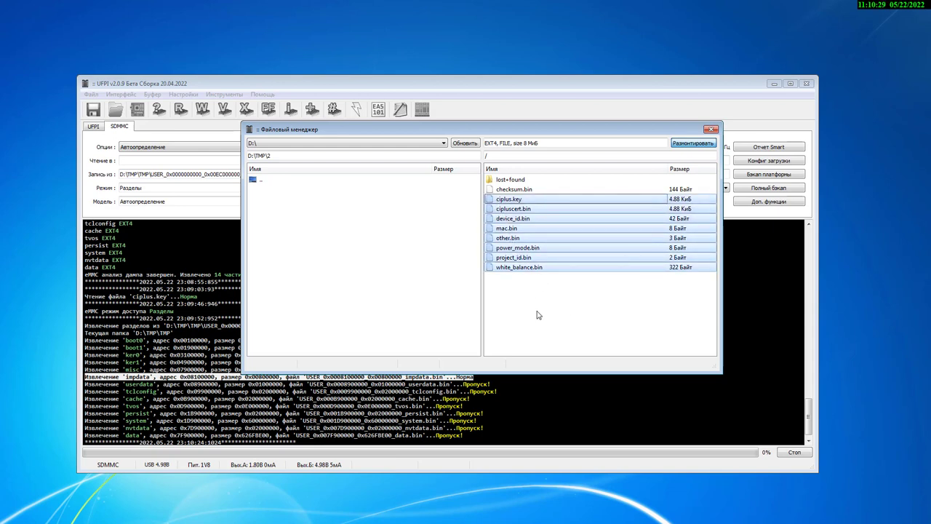
pyautogui.click(694, 143)
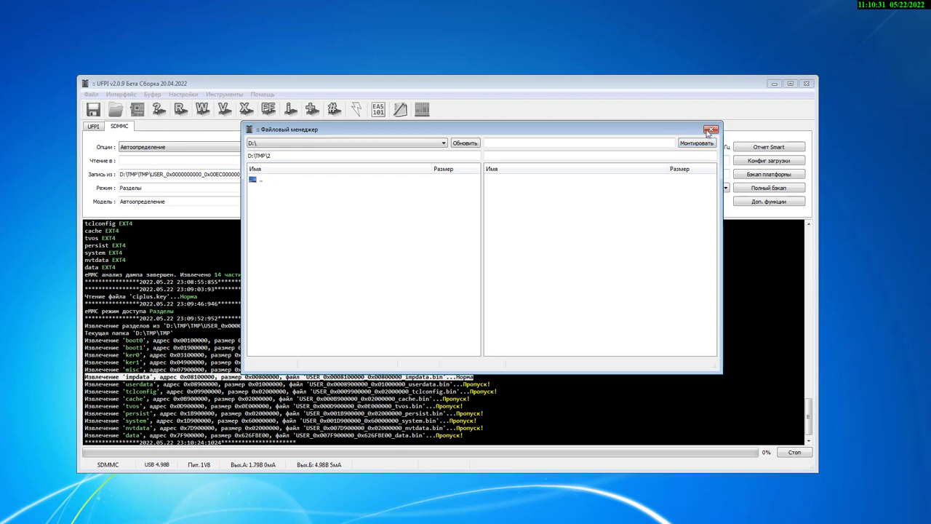
pyautogui.click(709, 131)
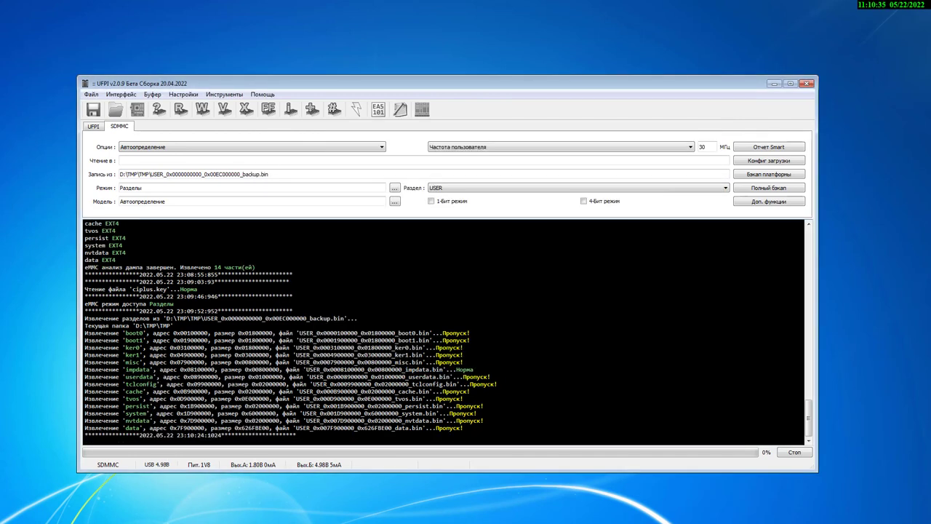
# Run the recent script Partitions_finder_V20.2.uscr.
pyautogui.click(400, 109)
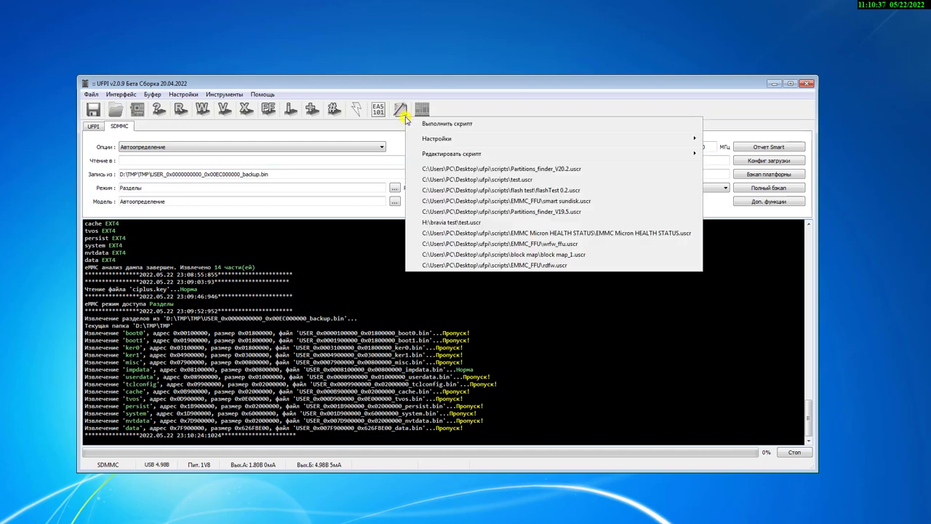
pyautogui.click(438, 170)
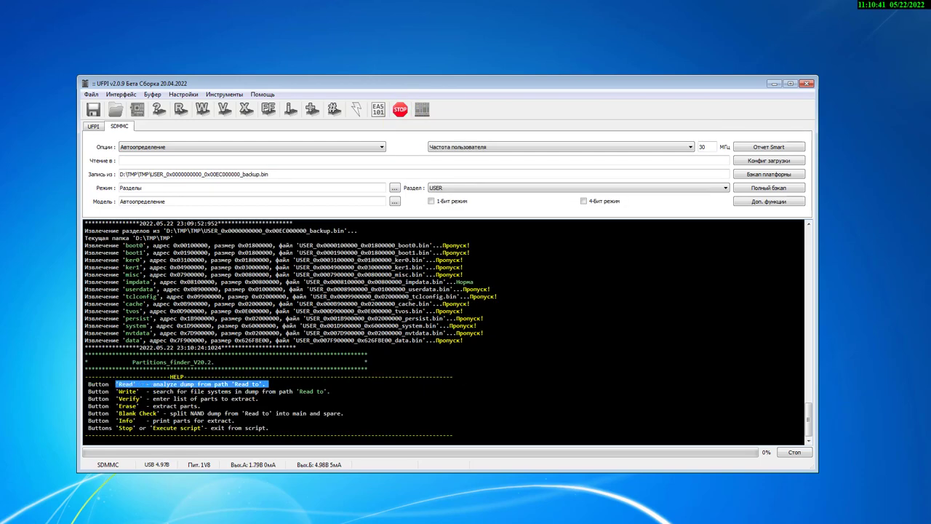
pyautogui.rightClick(252, 174)
pyautogui.hotkey('ctrl', 'c')
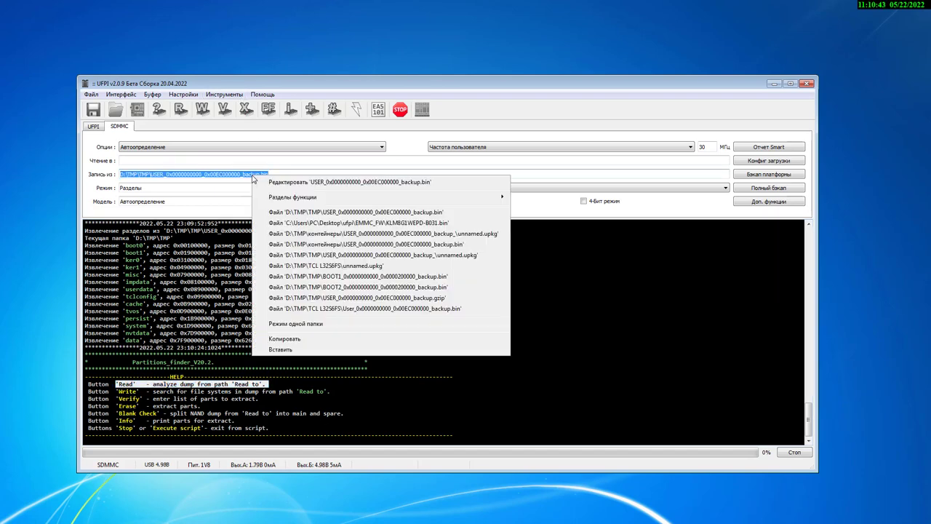
pyautogui.click(280, 339)
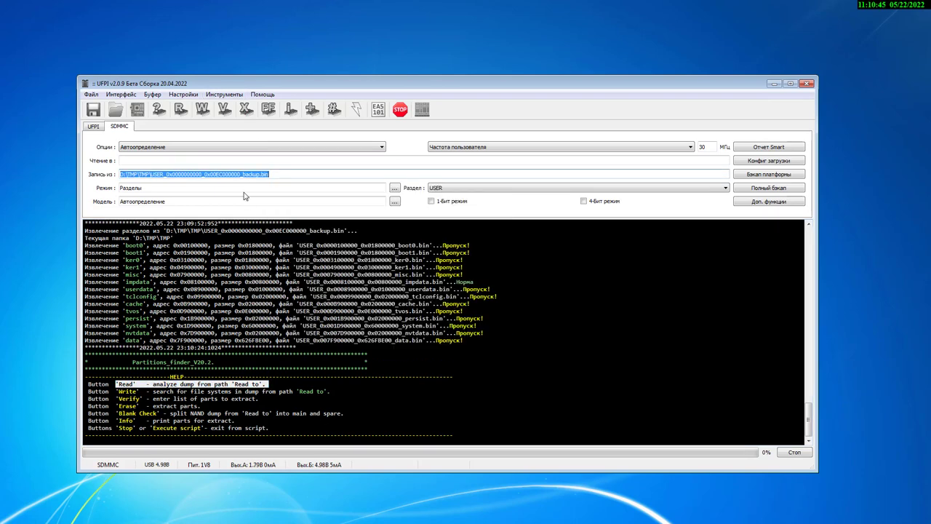
pyautogui.click(232, 161)
pyautogui.rightClick(231, 161)
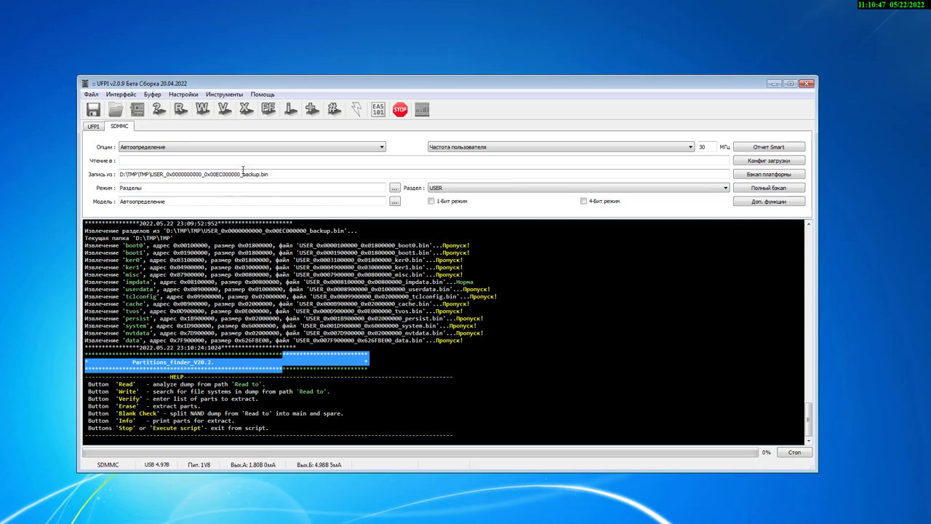
pyautogui.rightClick(242, 162)
pyautogui.click(293, 345)
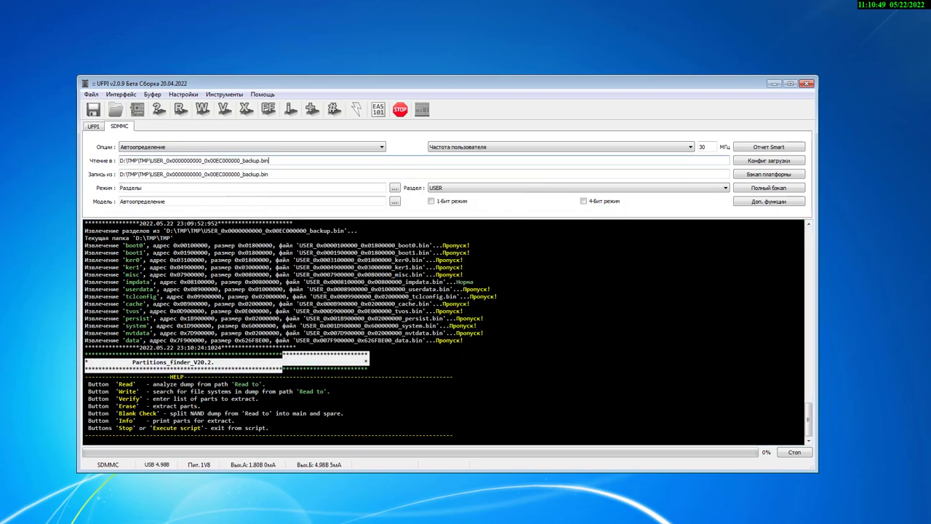
# Analyze the dump with the script's Read function and review the listed partitions and the created UDEV file's path.
pyautogui.click(180, 110)
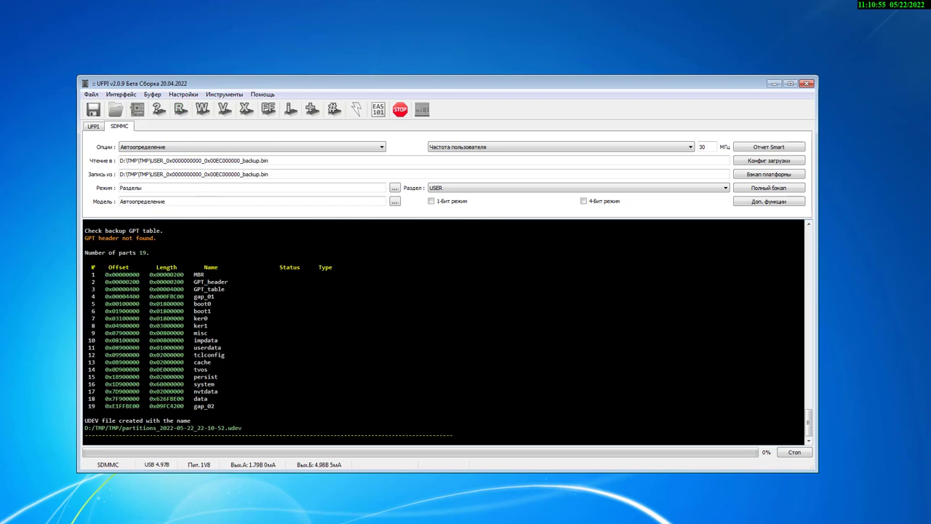
pyautogui.moveTo(240, 406); pyautogui.dragTo(129, 296)
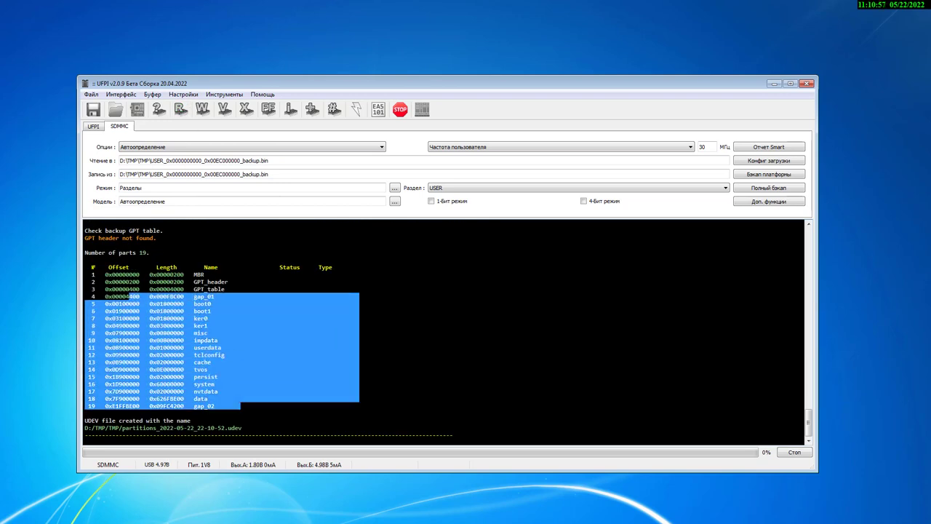
pyautogui.moveTo(242, 428); pyautogui.dragTo(85, 427)
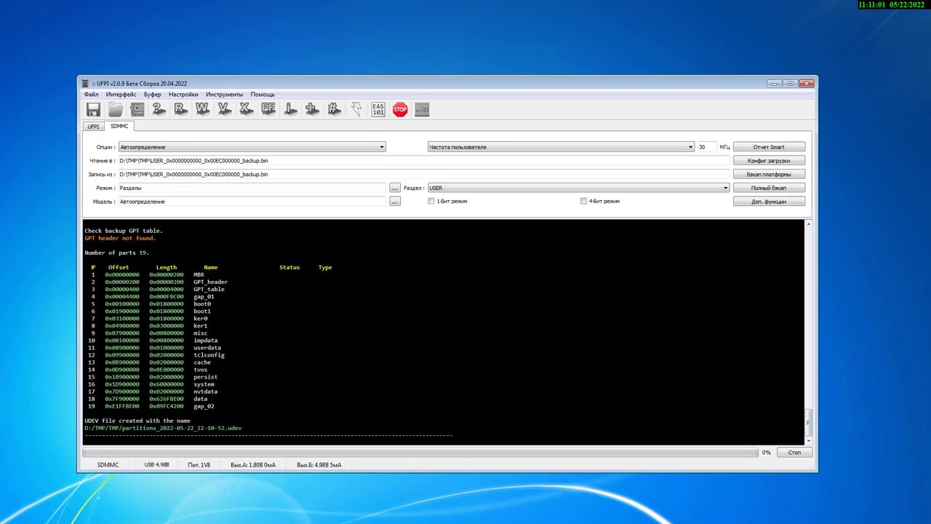
pyautogui.scroll(4, 444, 331)
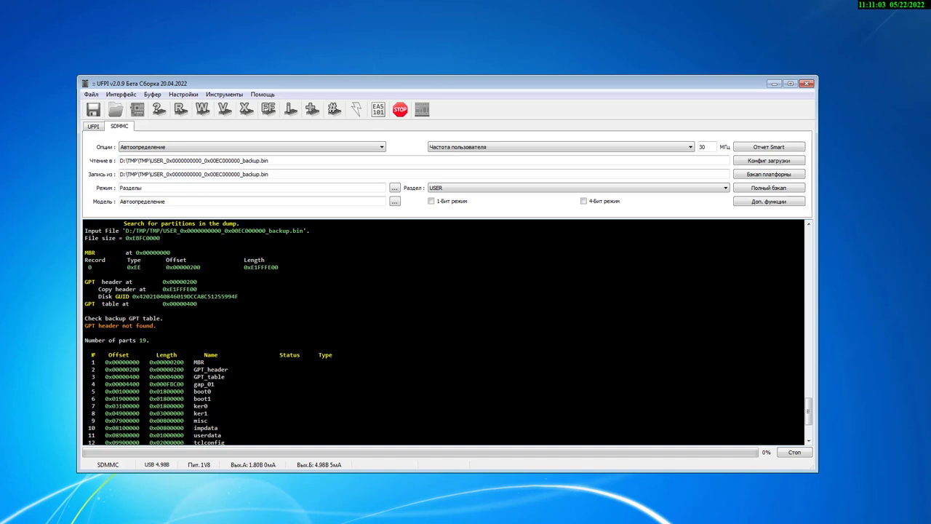
pyautogui.scroll(-4, 444, 331)
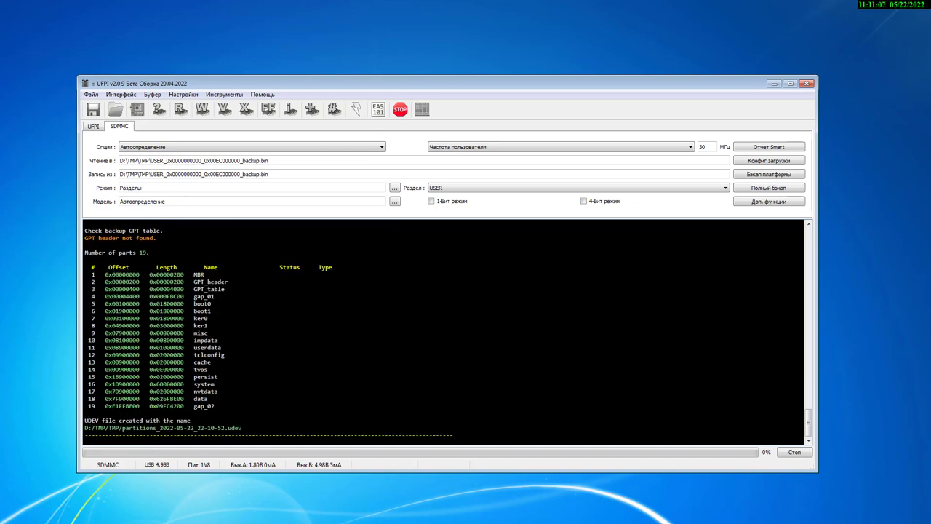
# Review the dump's partition list with addresses, sizes and file systems in the access mode settings, highlighting system, and close it.
pyautogui.click(394, 190)
pyautogui.click(324, 350)
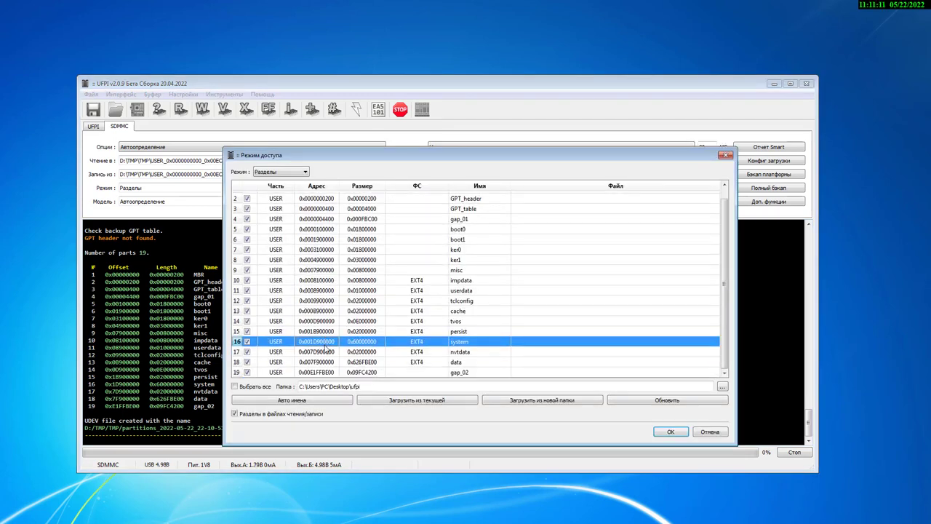
pyautogui.click(726, 155)
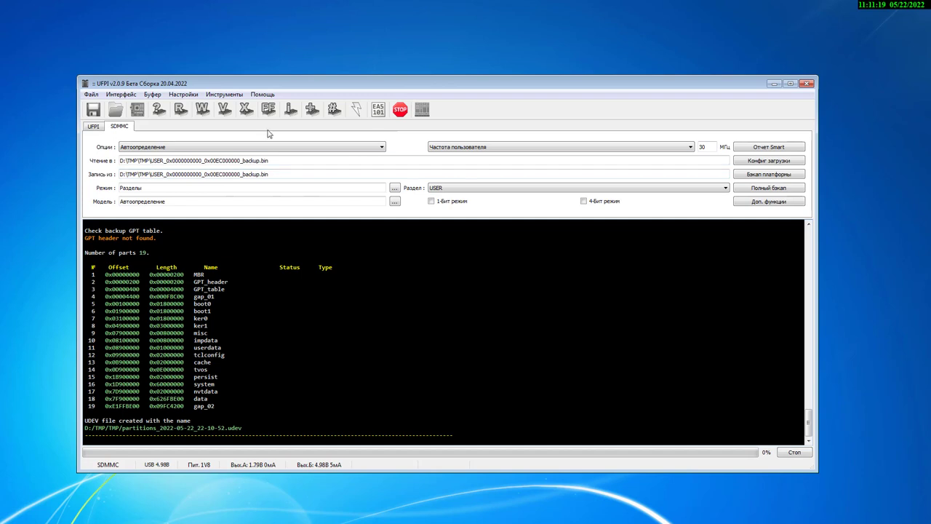
# Search the dump for file systems with the script's Write function and check the ext4 file systems.
pyautogui.click(203, 111)
pyautogui.click(444, 292)
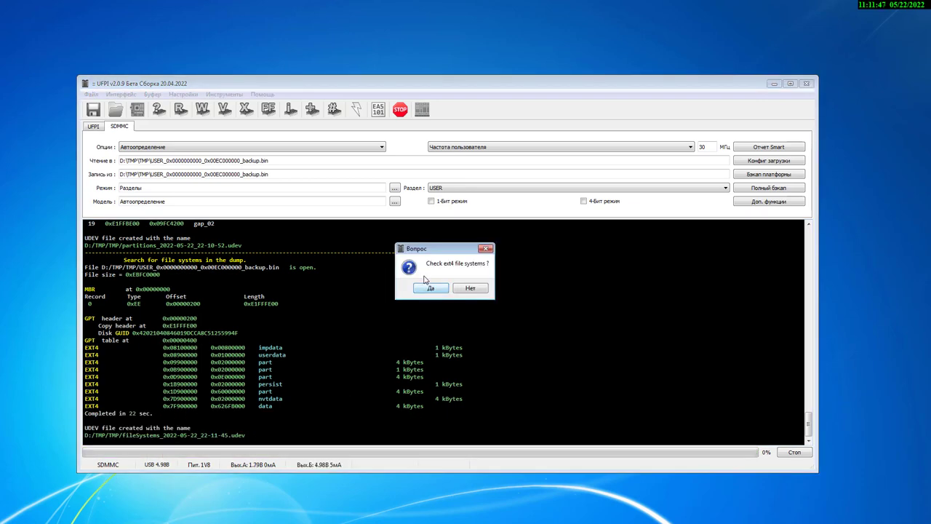
pyautogui.click(429, 289)
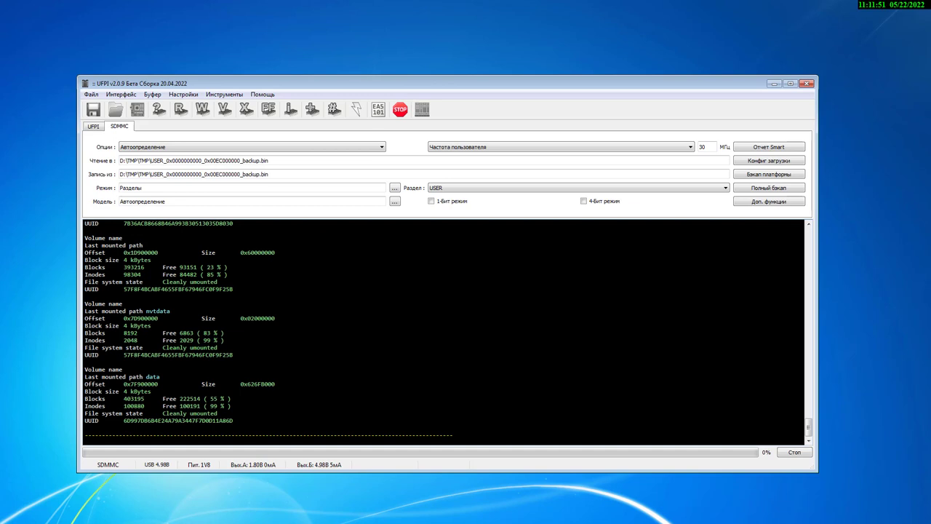
# Examine the ext4 check report, including each volume's blocks, inodes, free space and file system state.
pyautogui.moveTo(219, 405); pyautogui.dragTo(114, 398)
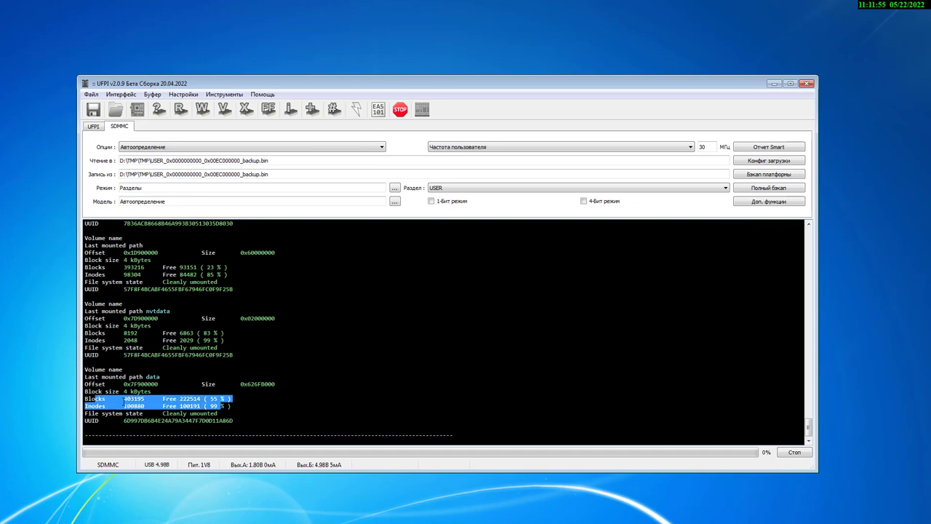
pyautogui.click(170, 406)
pyautogui.doubleClick(169, 406)
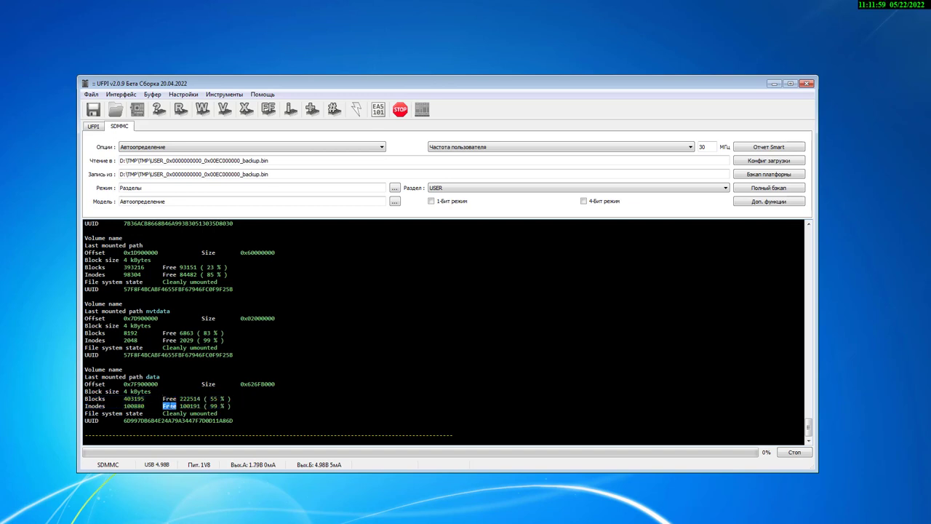
pyautogui.scroll(6, 169, 406)
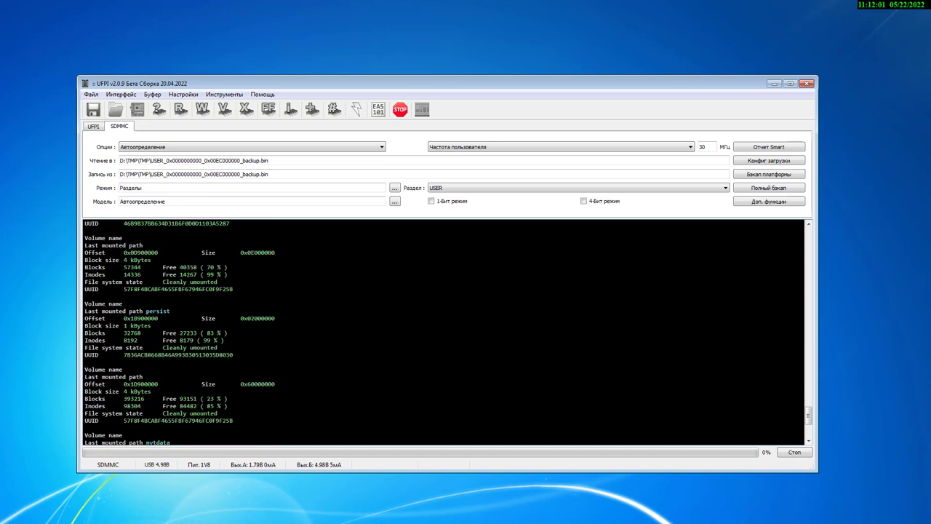
pyautogui.scroll(9, 170, 406)
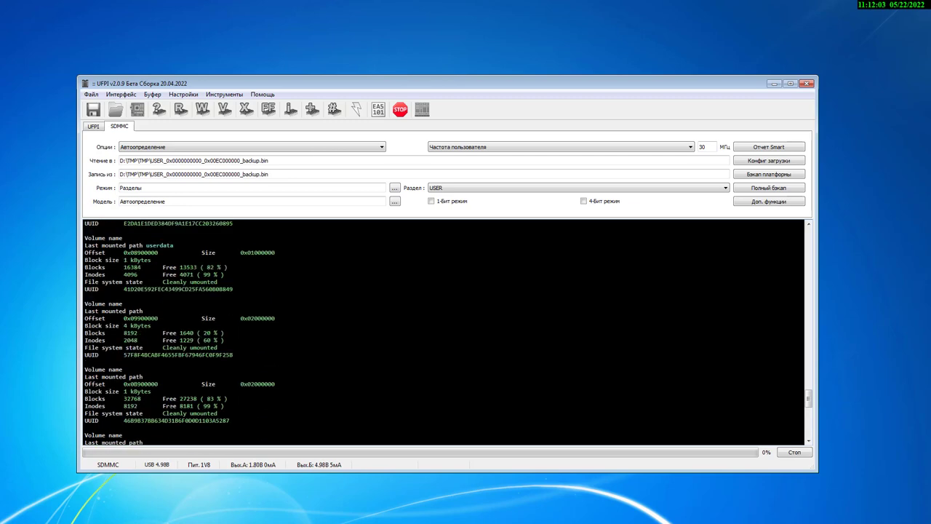
pyautogui.scroll(6, 170, 406)
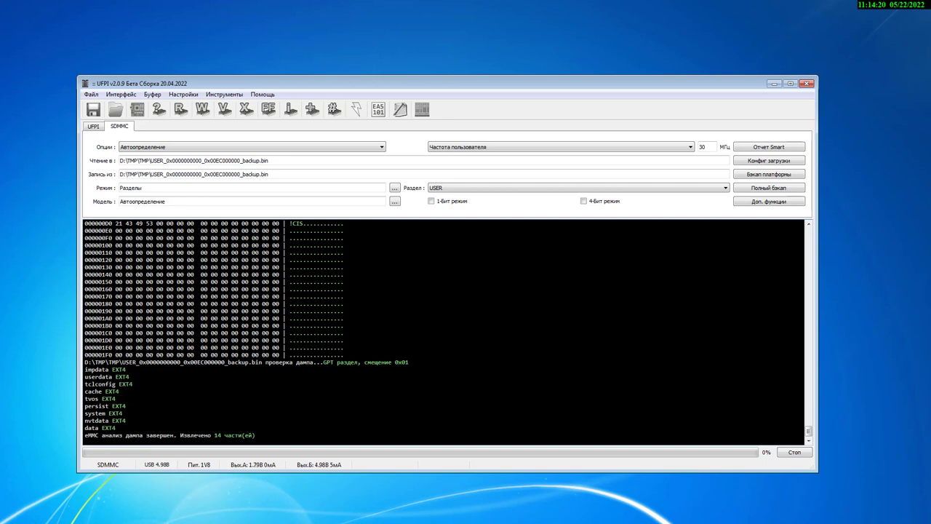
# Open the mount settings in the file manager, select the impdata (EXT4) partition and check the available Режим options.
pyautogui.click(427, 110)
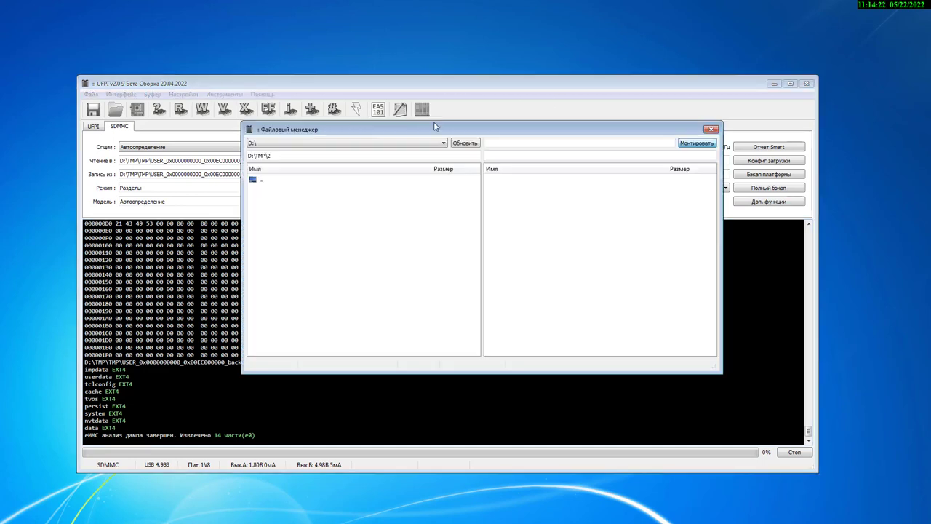
pyautogui.click(699, 143)
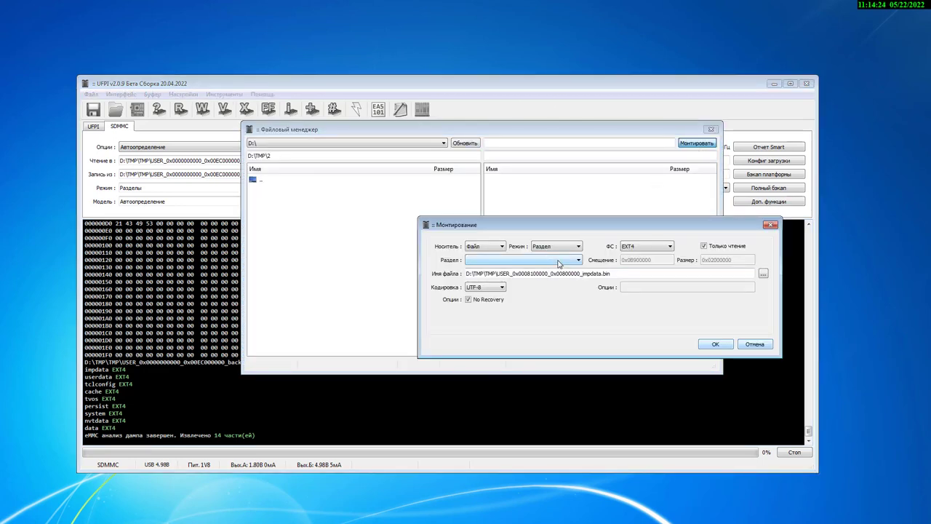
pyautogui.click(501, 260)
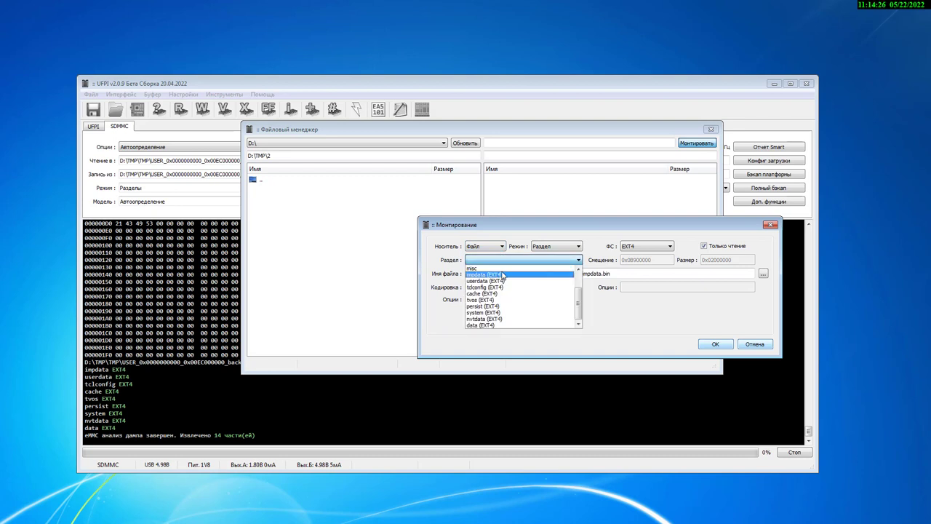
pyautogui.click(503, 276)
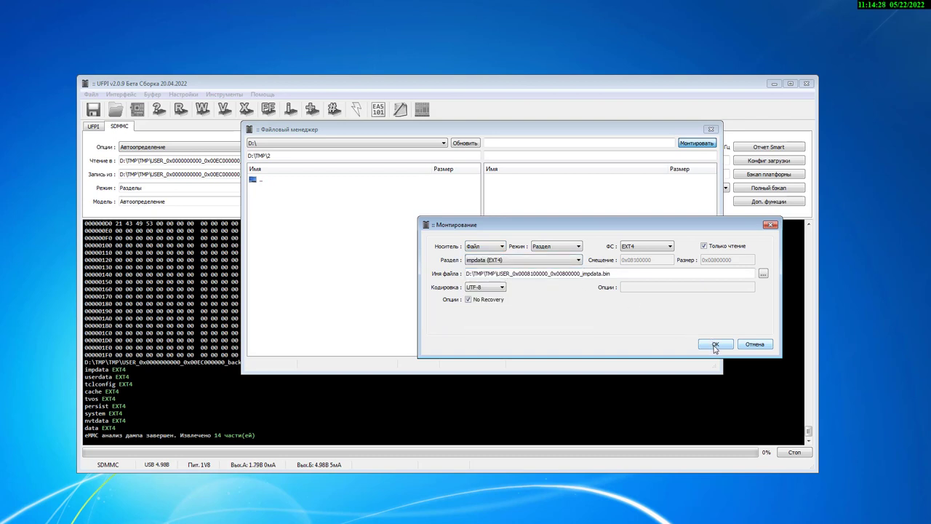
pyautogui.click(579, 251)
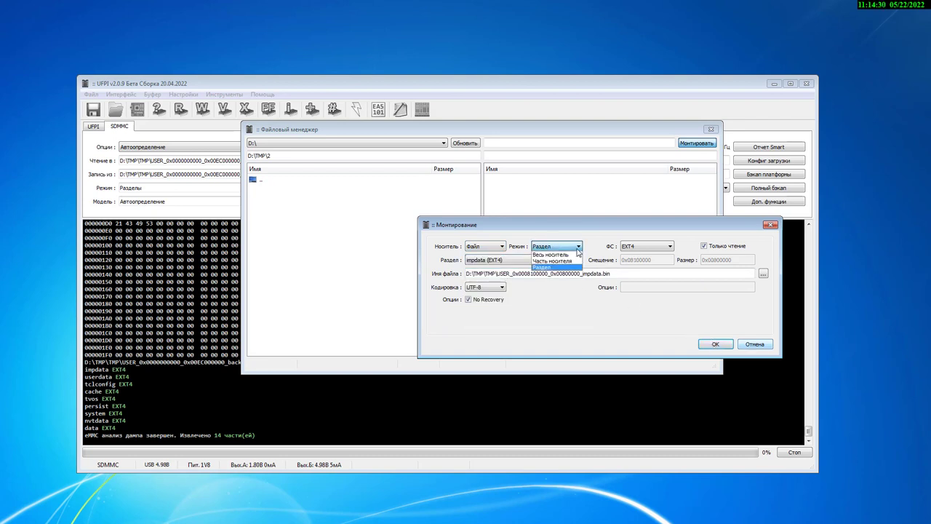
pyautogui.click(579, 251)
pyautogui.click(579, 251)
pyautogui.click(580, 251)
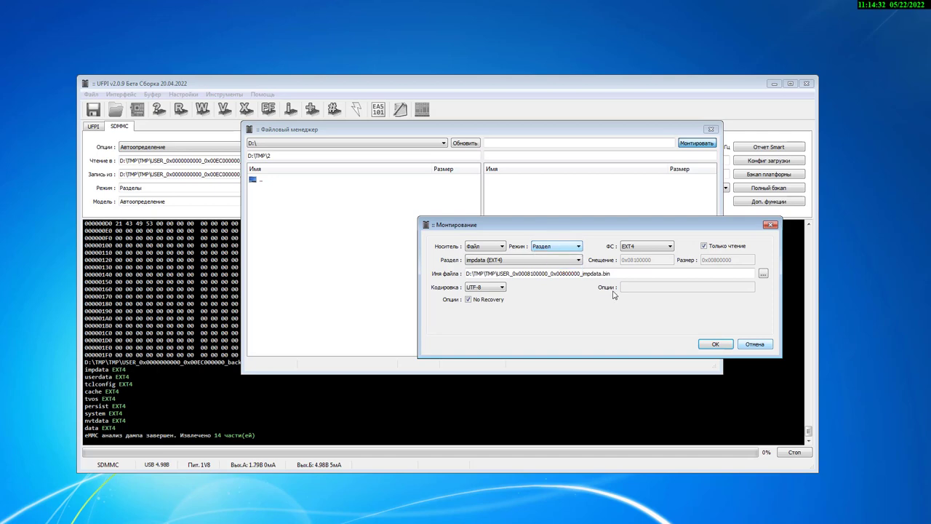
pyautogui.click(763, 274)
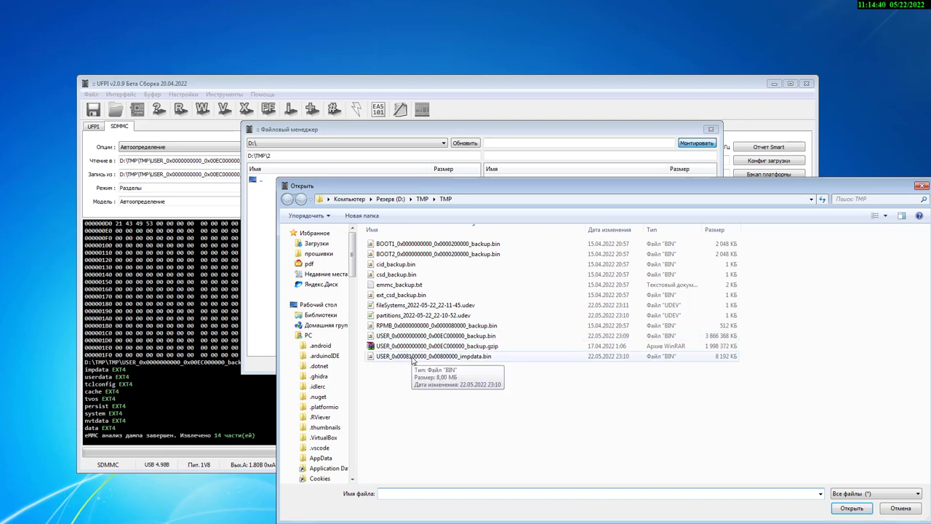
pyautogui.doubleClick(416, 336)
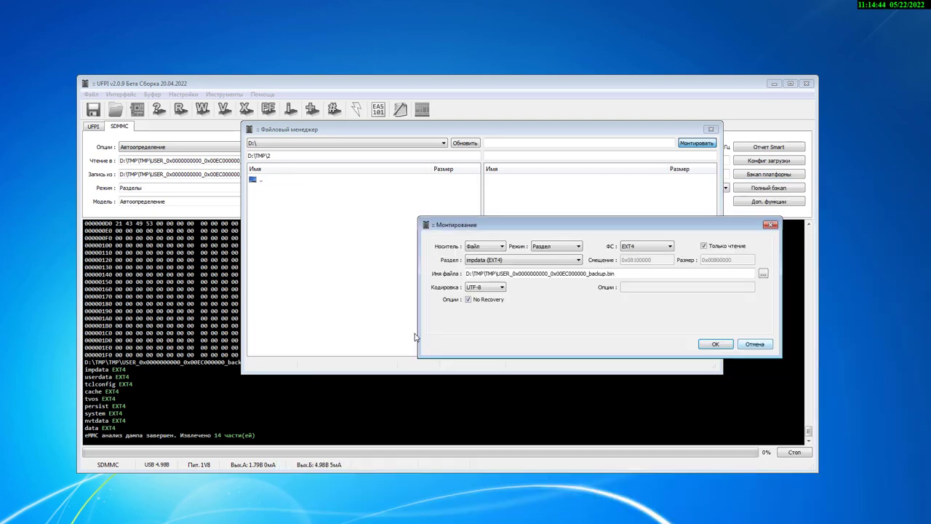
pyautogui.click(704, 246)
pyautogui.click(500, 261)
pyautogui.click(499, 262)
pyautogui.click(500, 262)
pyautogui.click(502, 281)
pyautogui.click(717, 344)
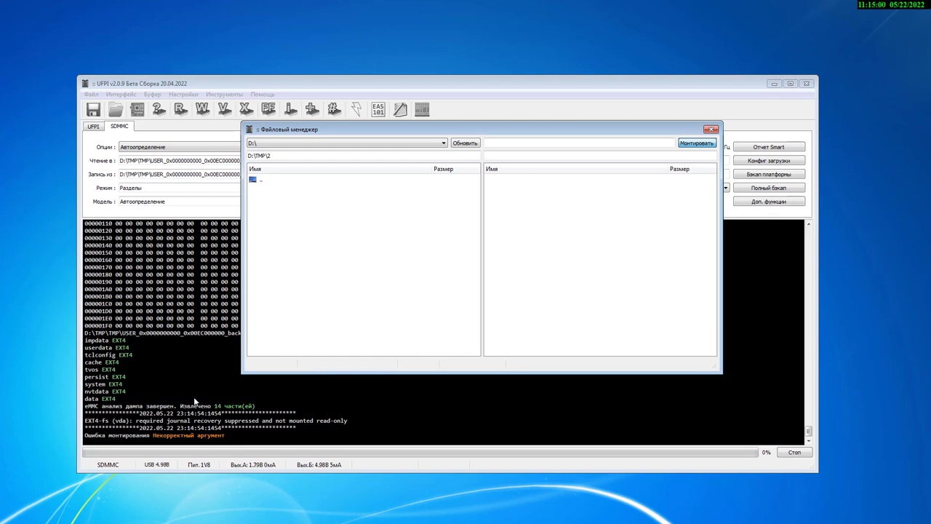
# Mount the userdata partition with Только чтение and No Recovery disabled and highlight its files.
pyautogui.click(697, 143)
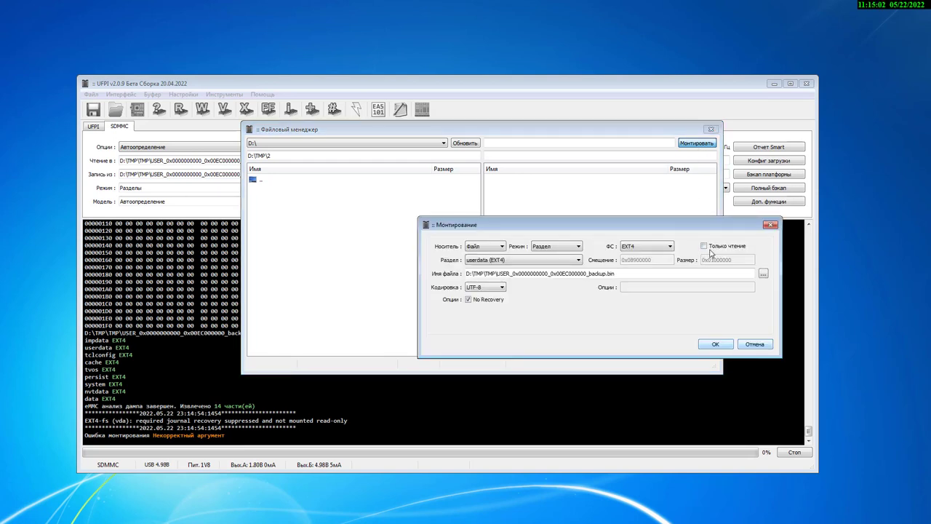
pyautogui.click(717, 344)
pyautogui.moveTo(539, 327); pyautogui.dragTo(523, 190)
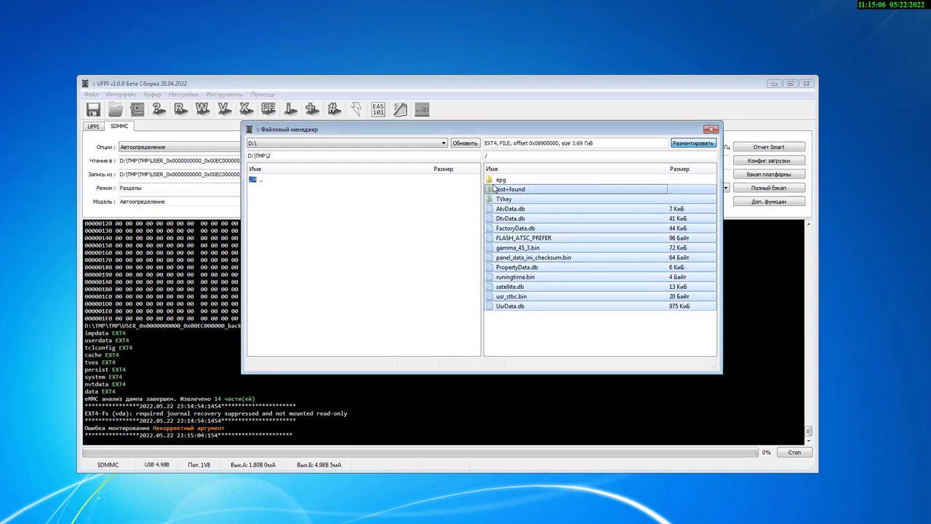
pyautogui.click(527, 333)
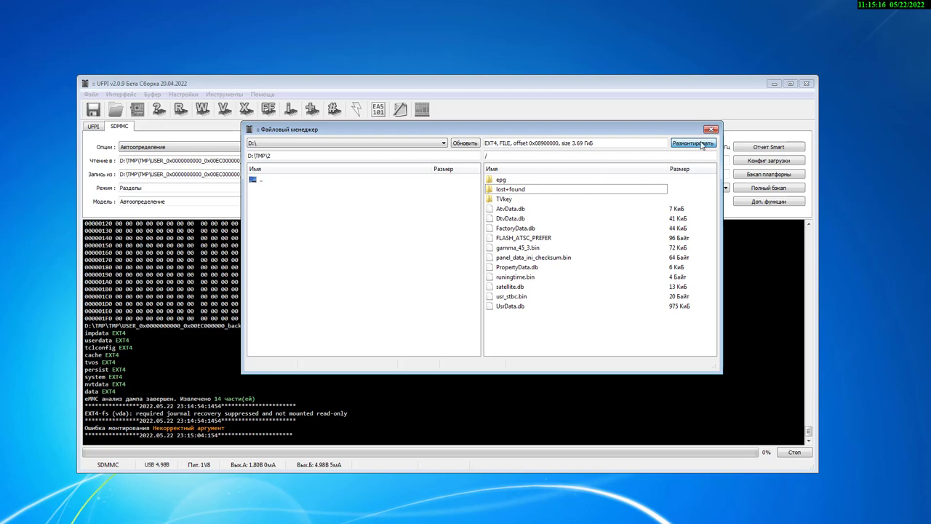
# Remount the userdata partition with No Recovery enabled and unmount it again.
pyautogui.click(704, 143)
pyautogui.click(704, 144)
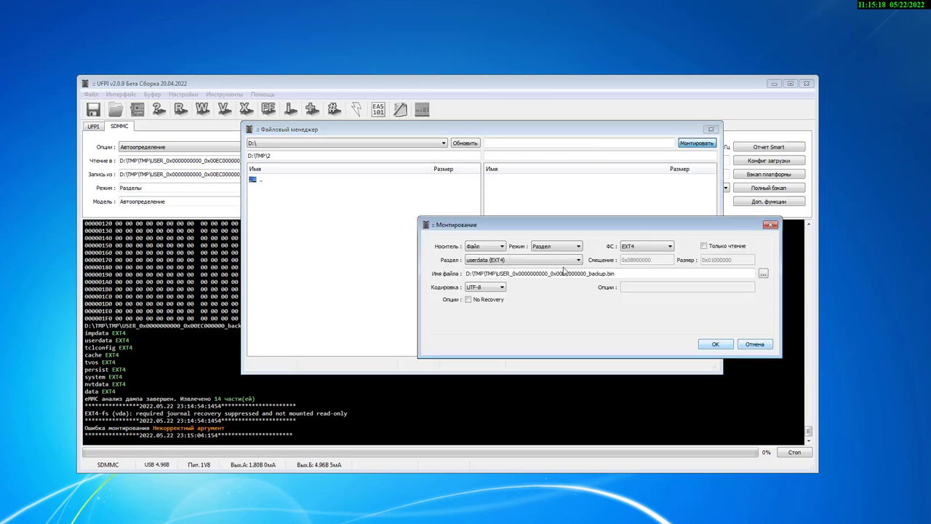
pyautogui.click(478, 302)
pyautogui.click(700, 345)
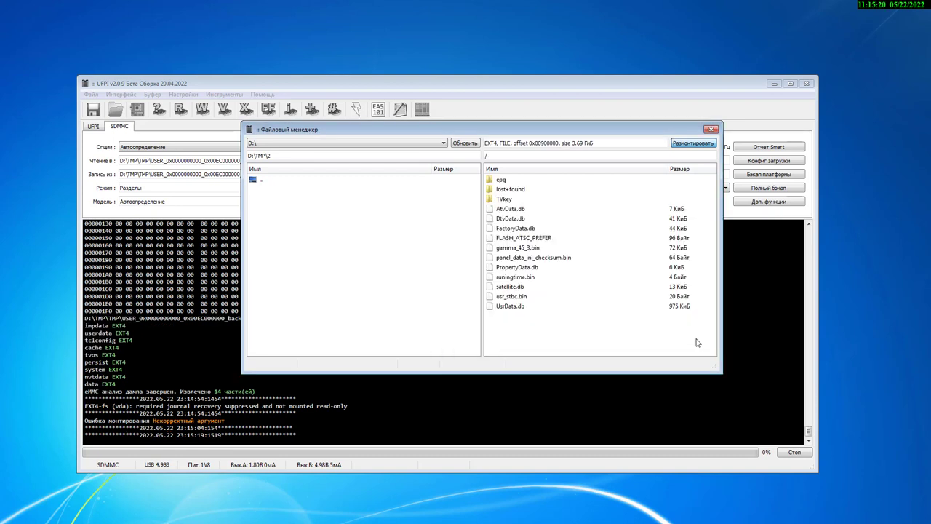
pyautogui.click(695, 144)
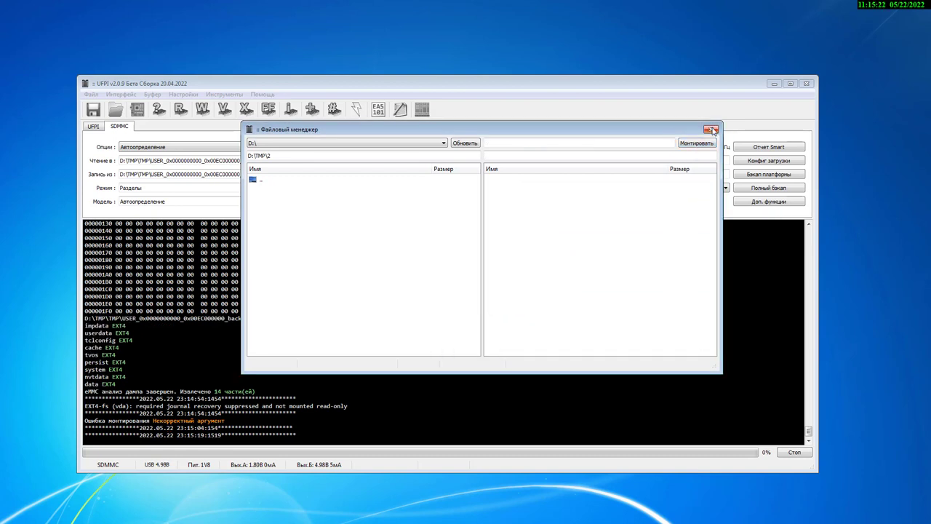